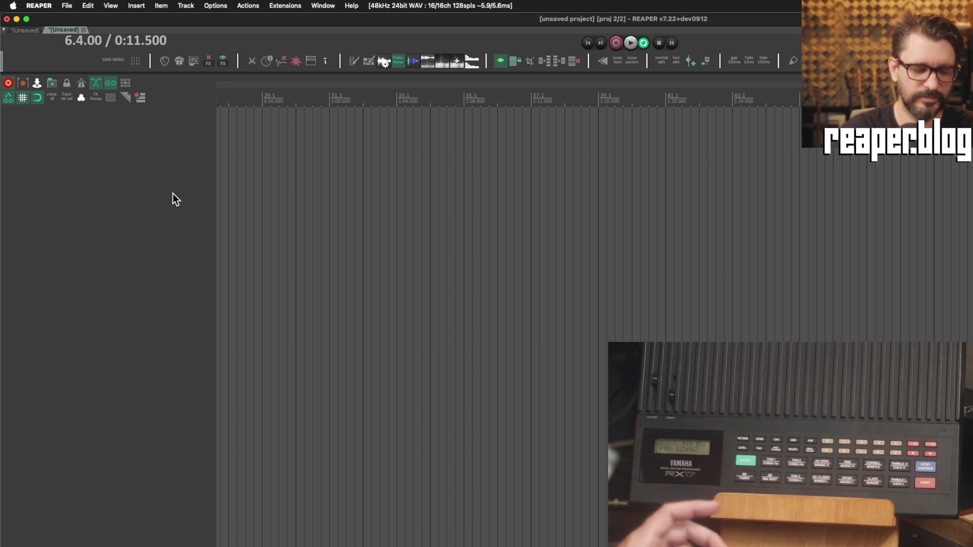
In Preferences, enable the ARTURIA - AudioFuse MIDI output with clock sending and check its configuration.
key("super+comma")
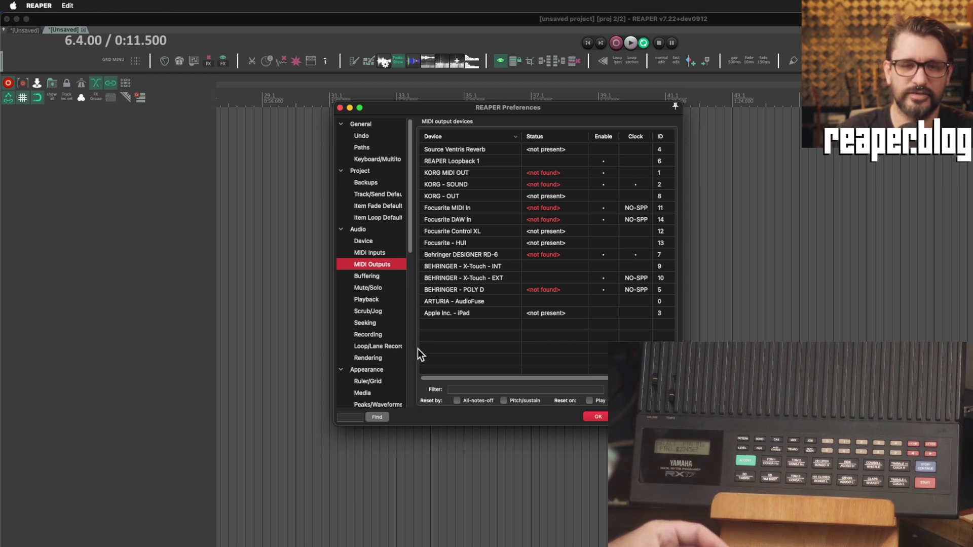
left_click(447, 302)
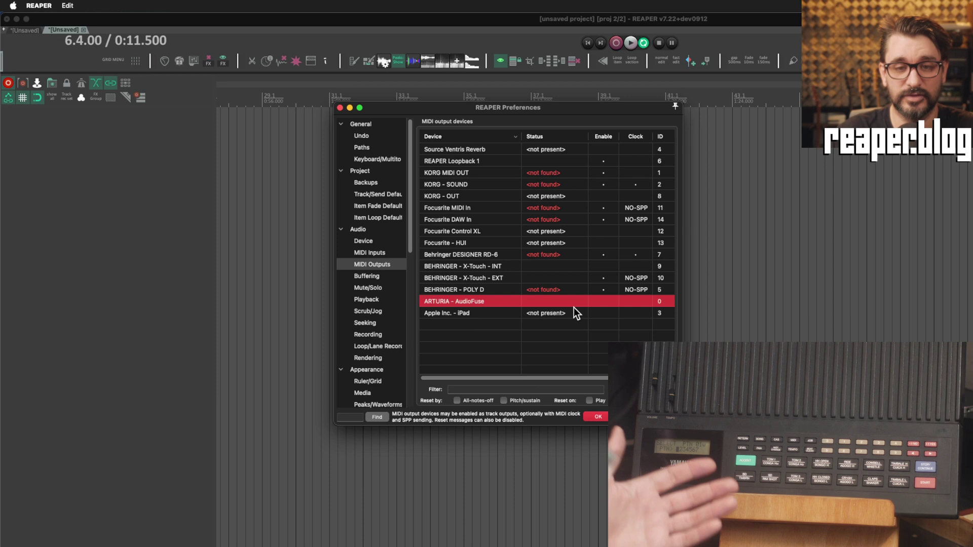
double_click(606, 304)
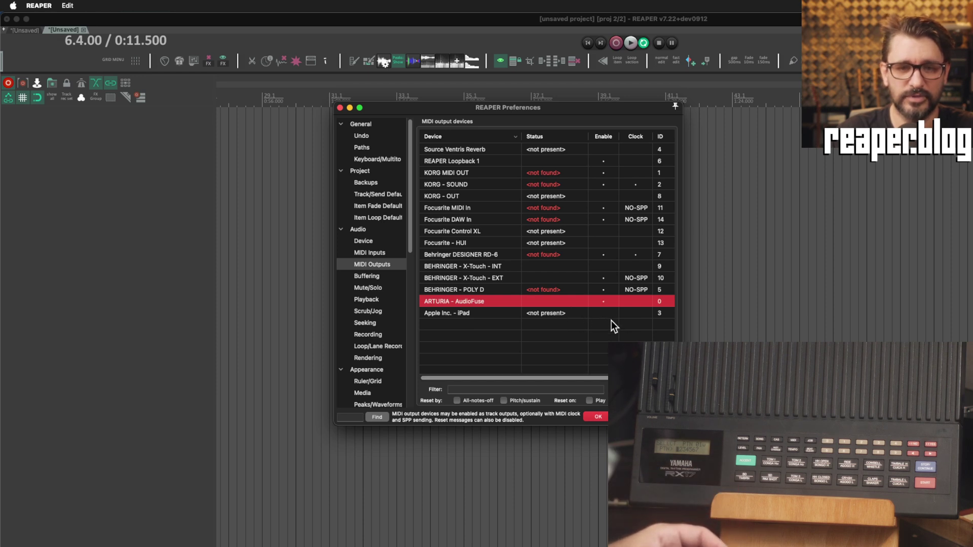
double_click(636, 301)
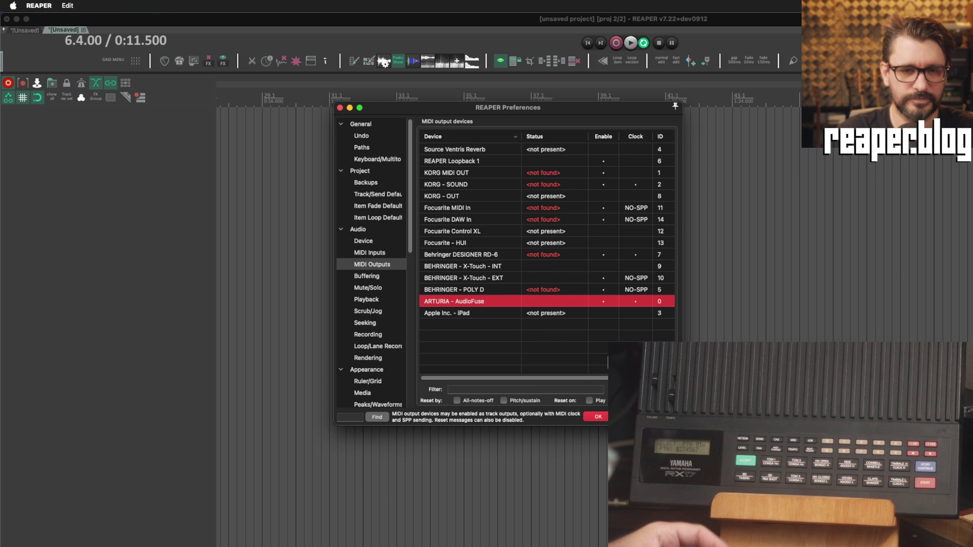
double_click(515, 301)
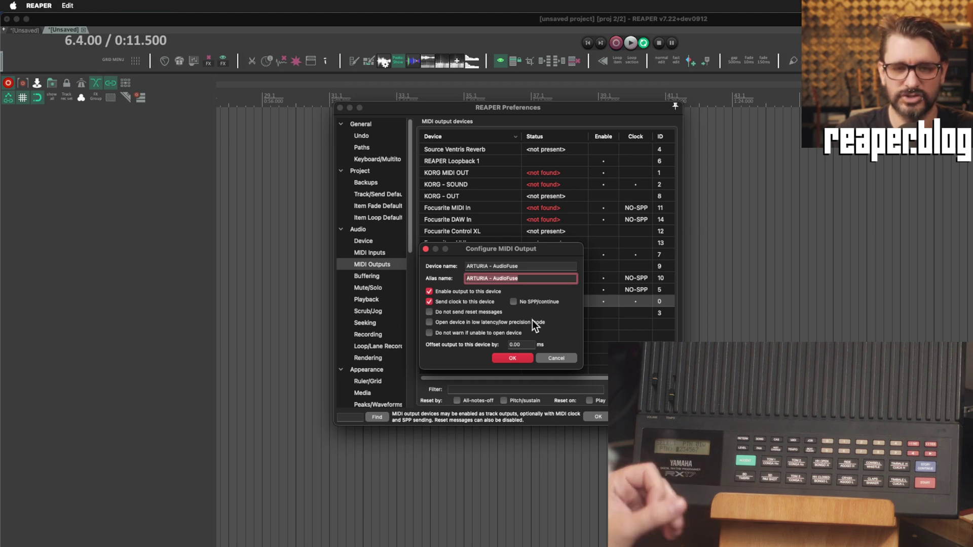
Add a new record-armed track with stereo input SPDIF L/ADAT 1 / SPDIF R/ADAT 2.
left_click(513, 358)
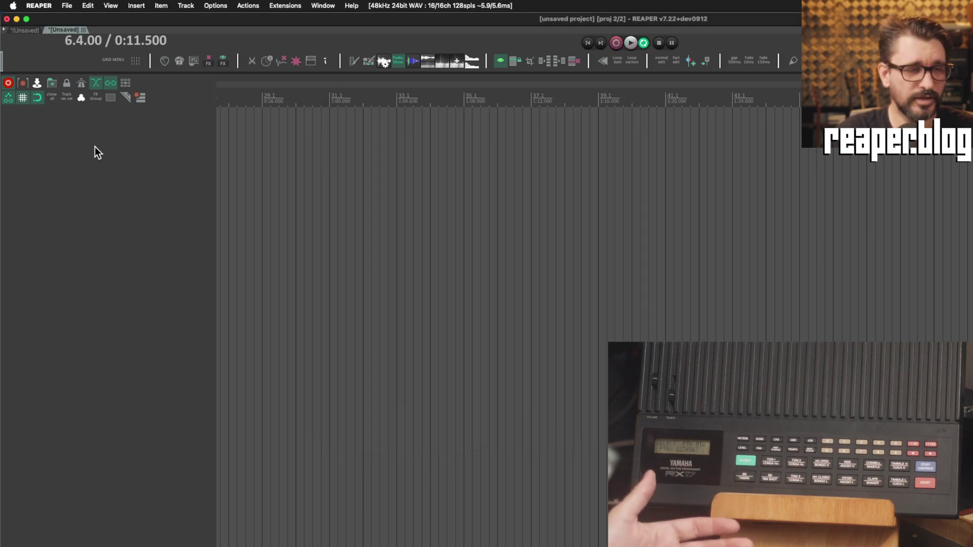
double_click(96, 144)
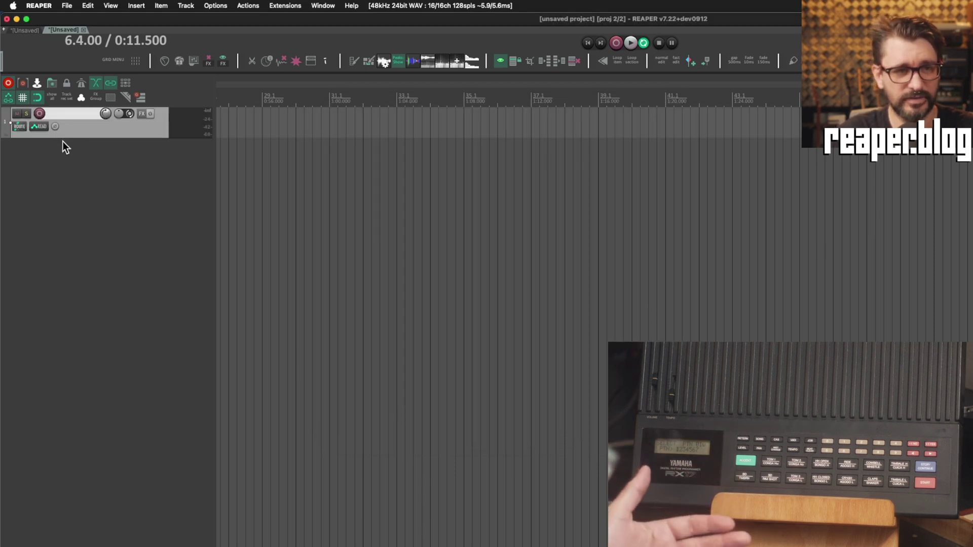
left_click(37, 116)
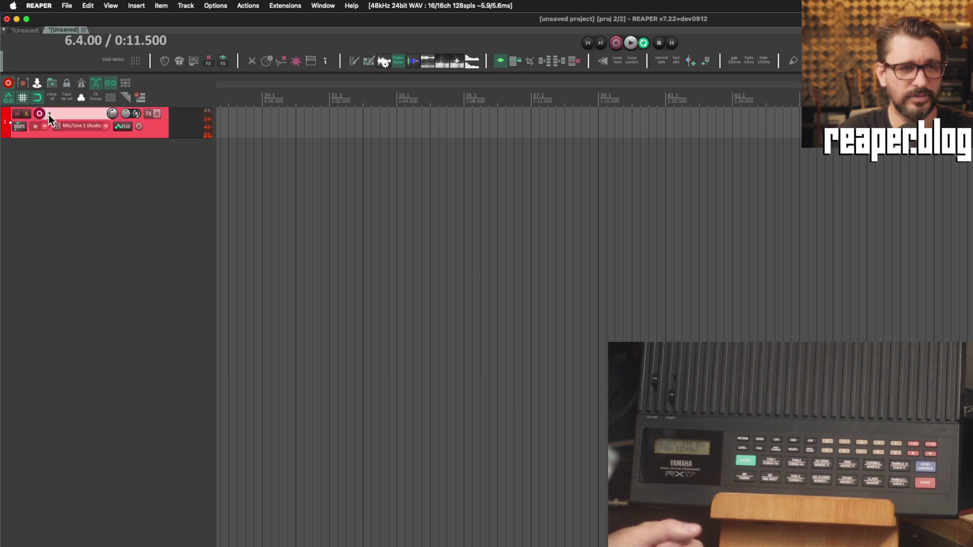
left_click(103, 126)
mouse_move(151, 148)
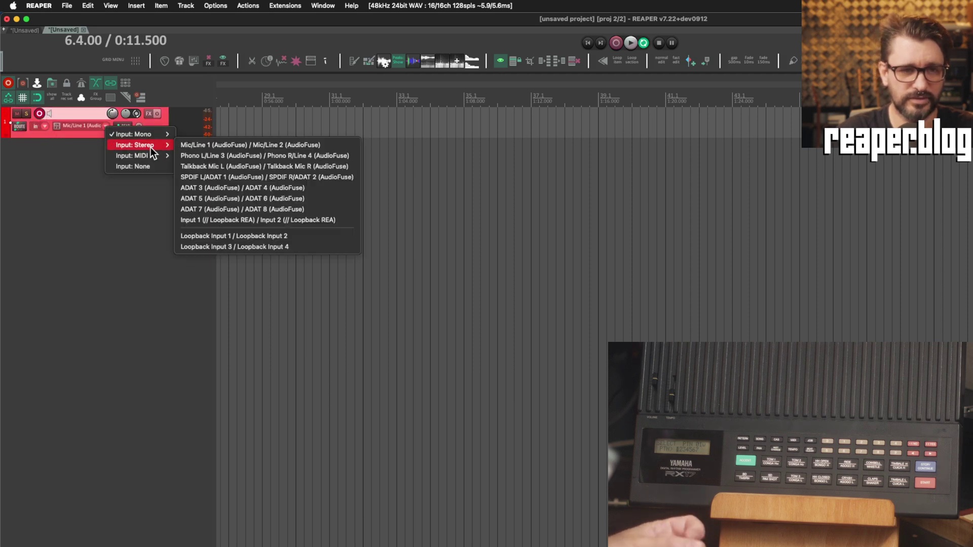
left_click(230, 178)
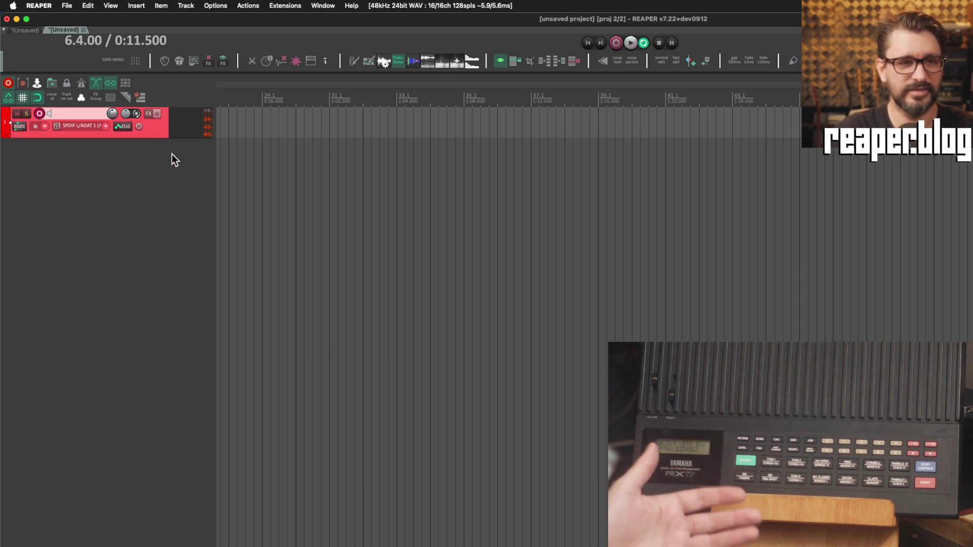
left_click(175, 194)
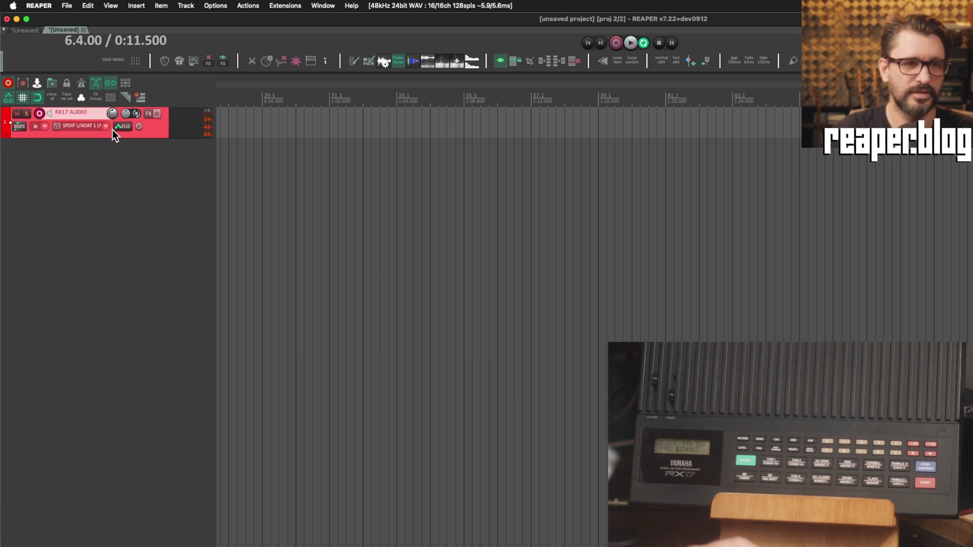
Return to the project start and briefly play and stop to check the RX17 AUDIO input.
left_click(263, 144)
left_click(273, 120)
key("Home")
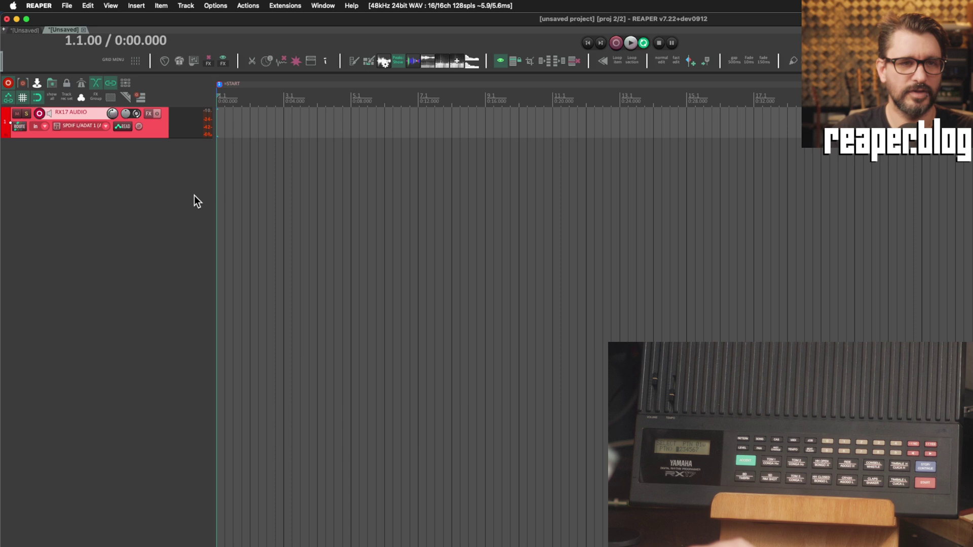
left_click(151, 220)
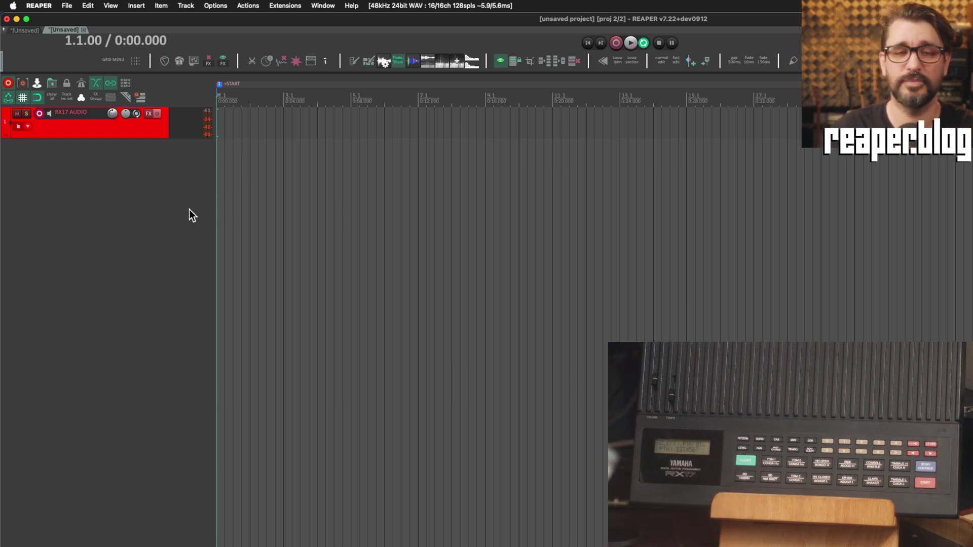
key("space")
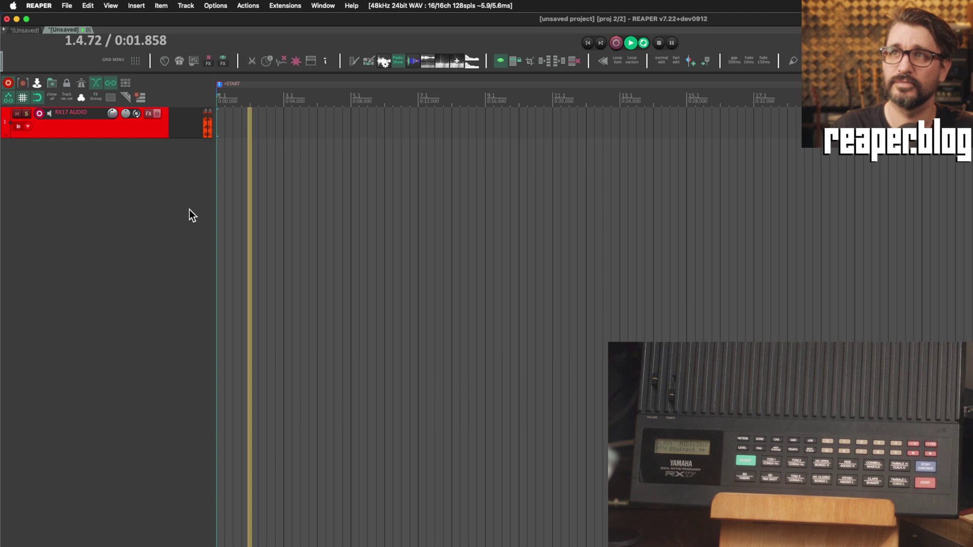
key("space")
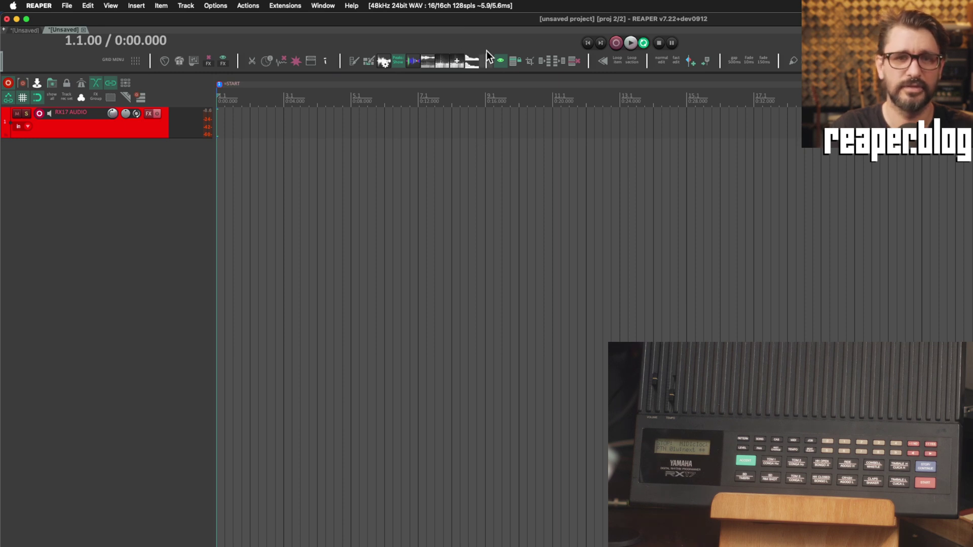
Show the tempo display, set 80 BPM, test playback, and return to the project start.
key("F7")
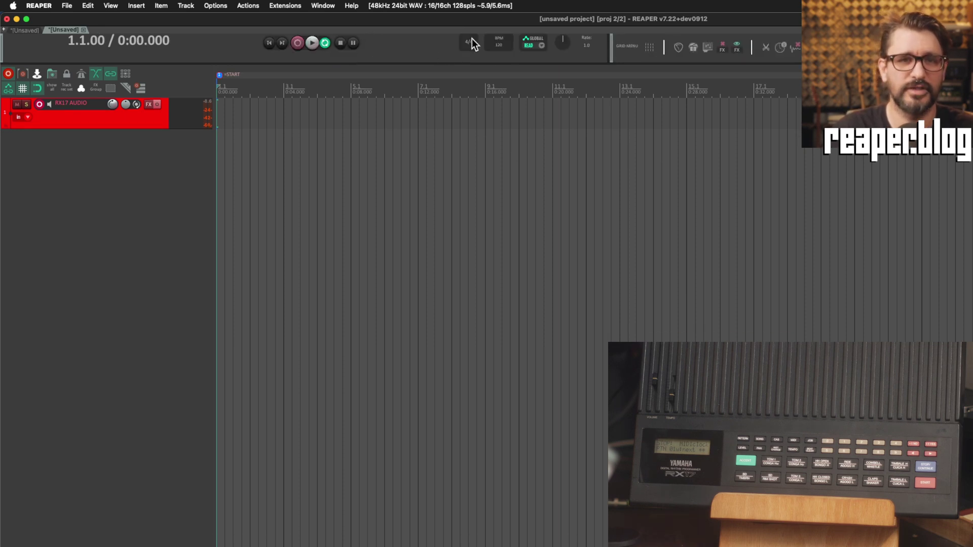
left_click(501, 43)
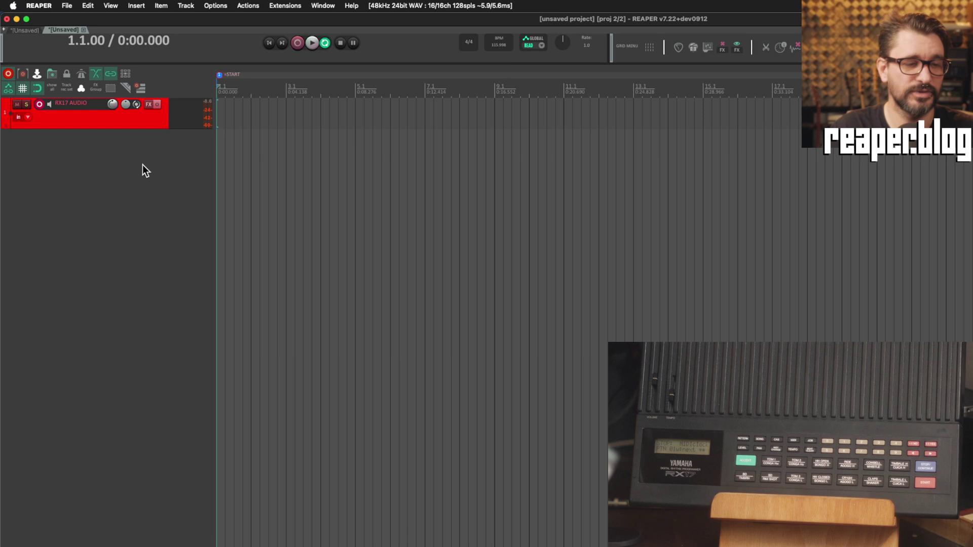
key("space")
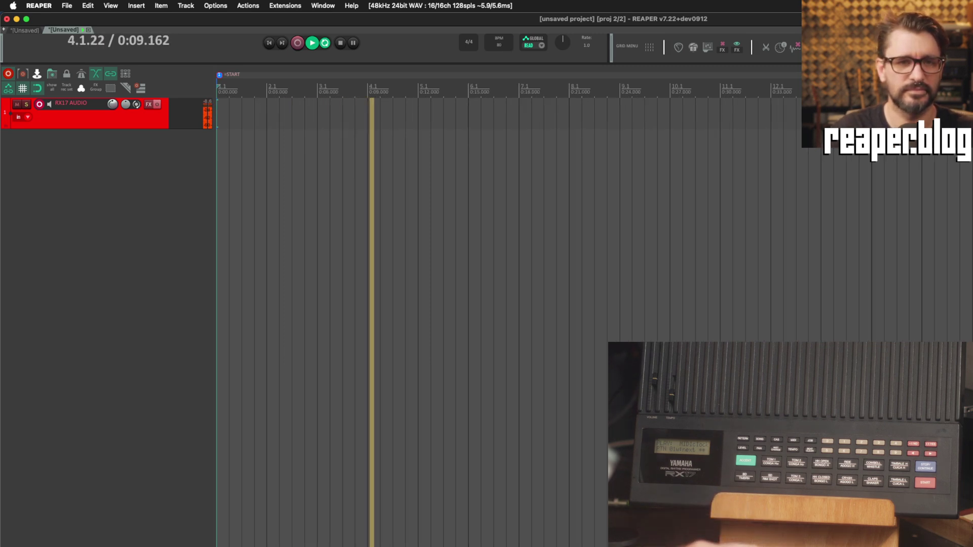
key("space")
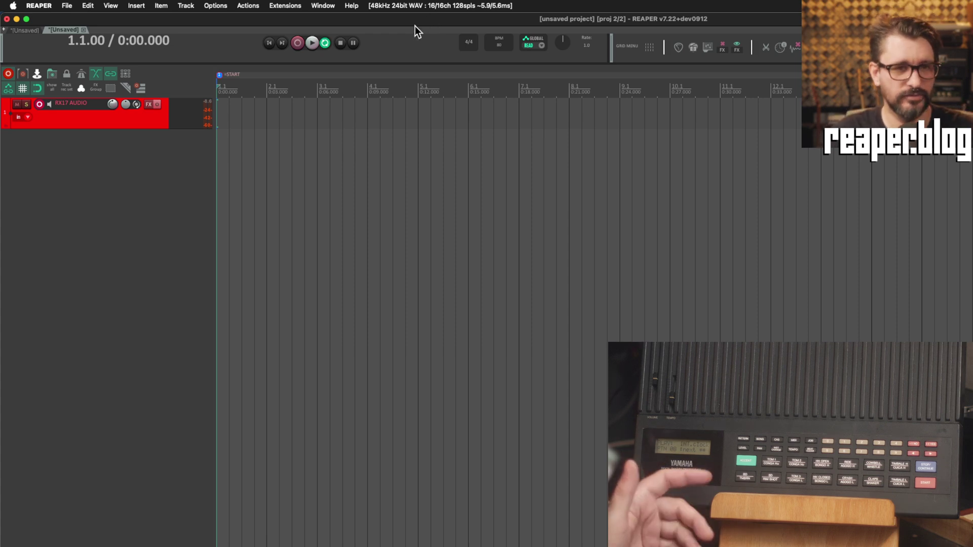
key("Home")
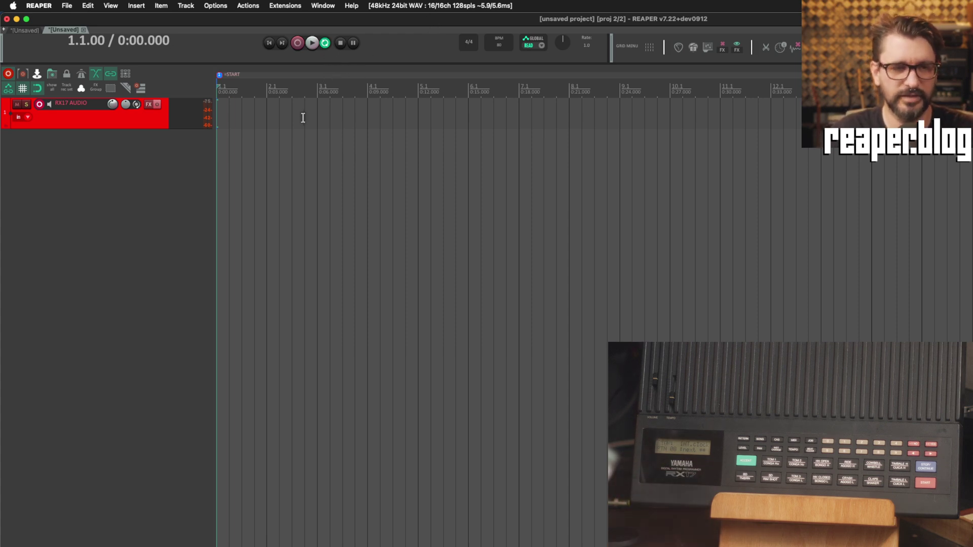
Add a taller second track sending MIDI to ARTURIA - AudioFuse hardware output on channel 1.
double_click(138, 175)
left_click_drag(103, 160, 107, 248)
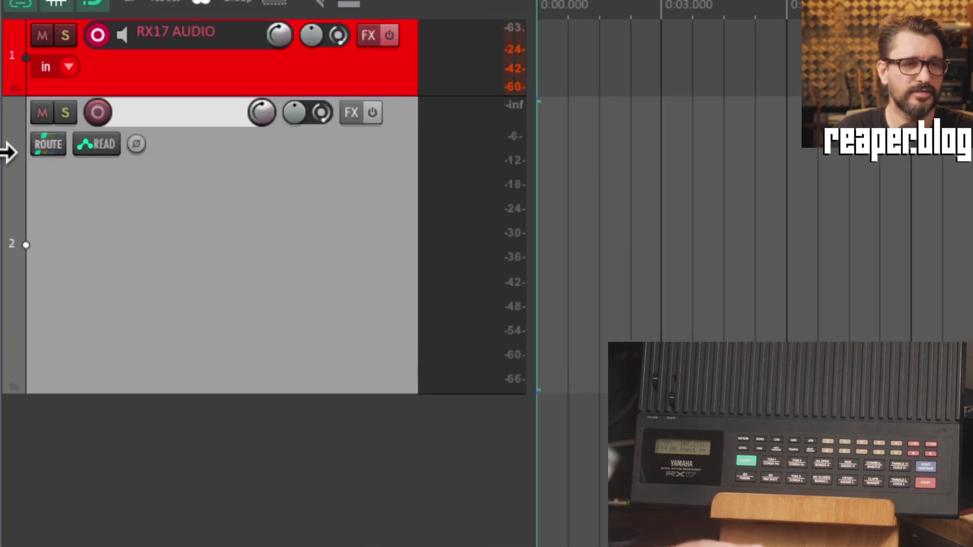
left_click(19, 149)
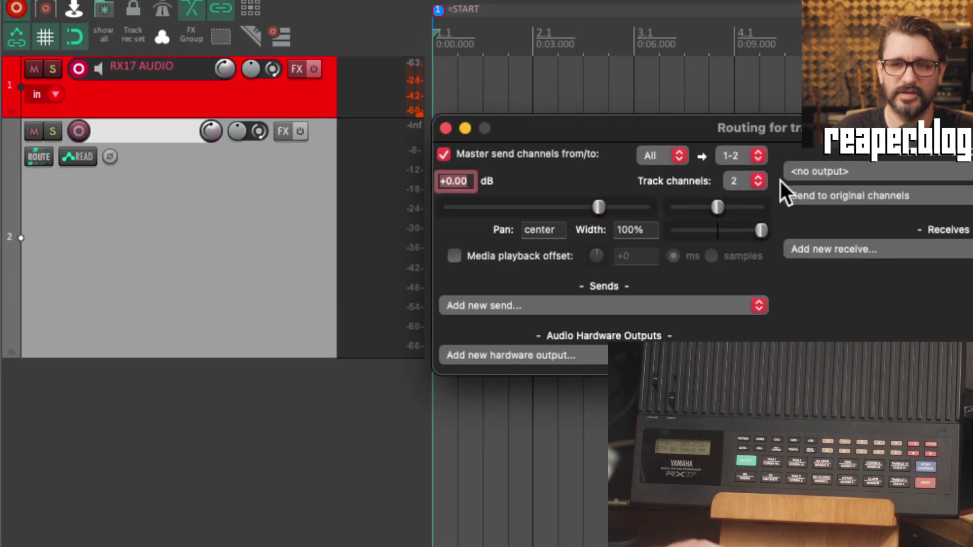
left_click(831, 172)
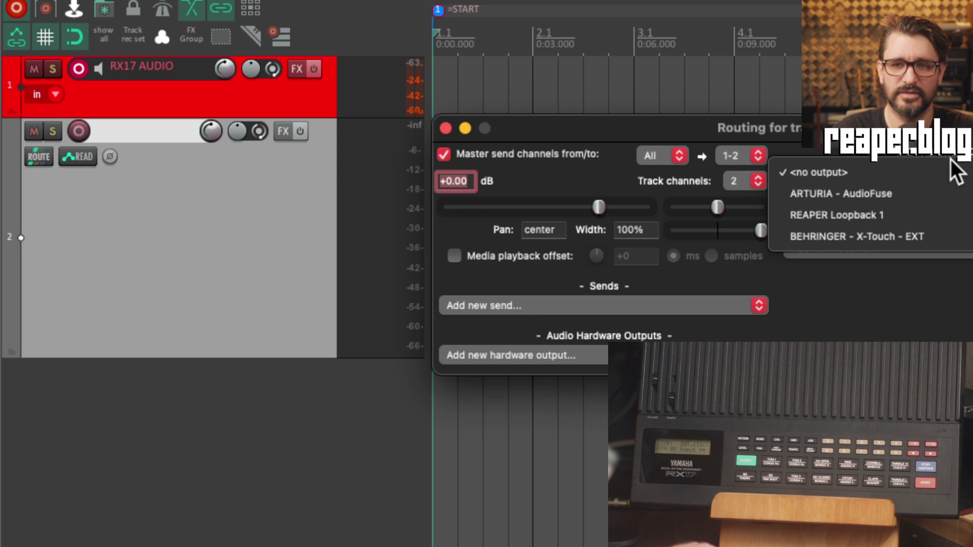
left_click(867, 193)
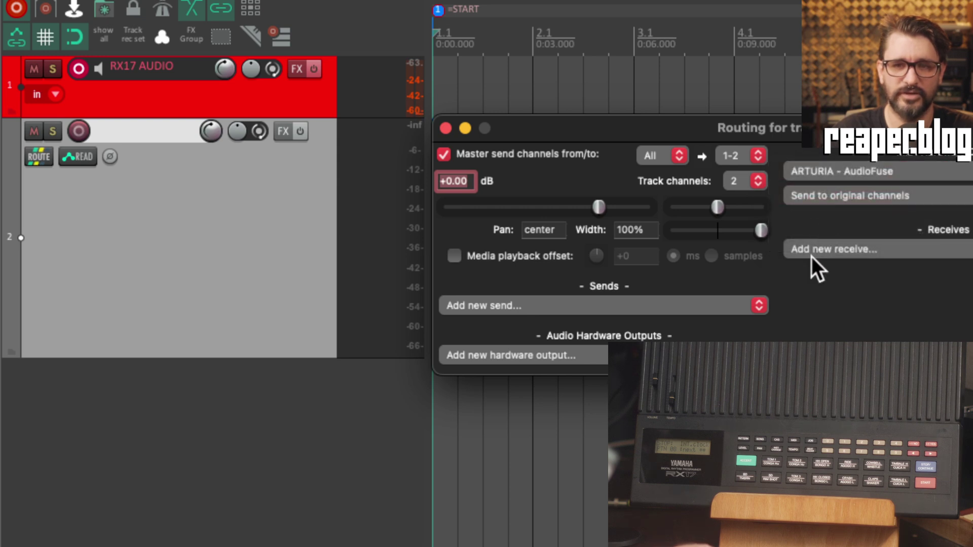
left_click(884, 196)
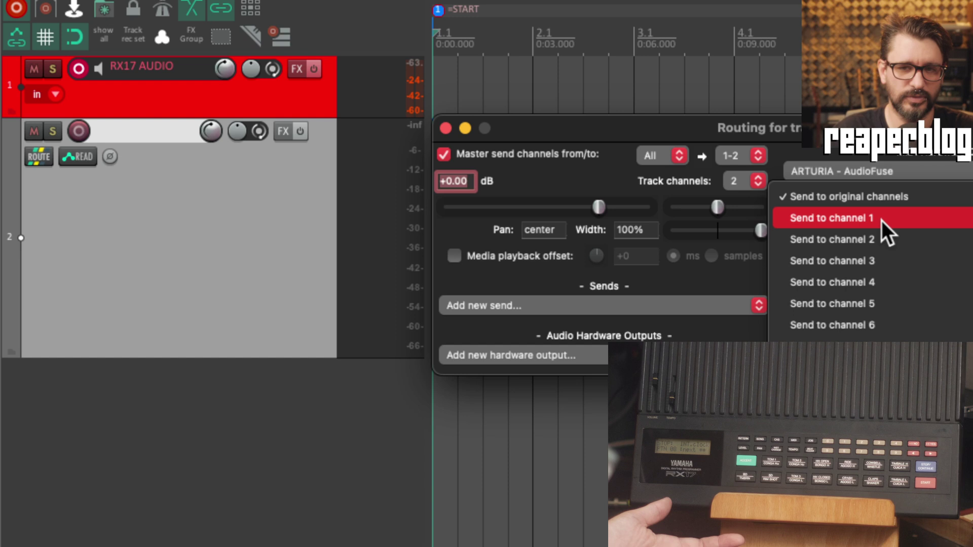
left_click(871, 219)
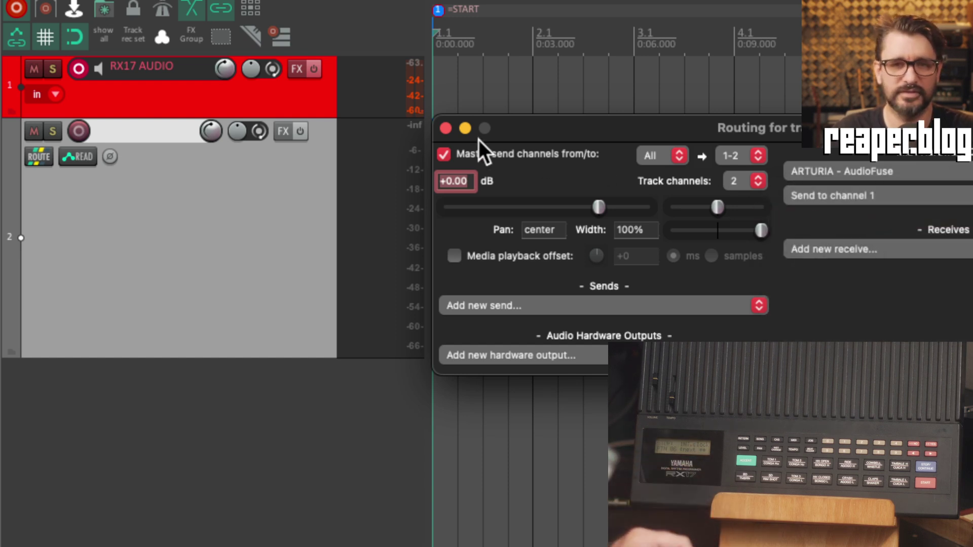
left_click(446, 128)
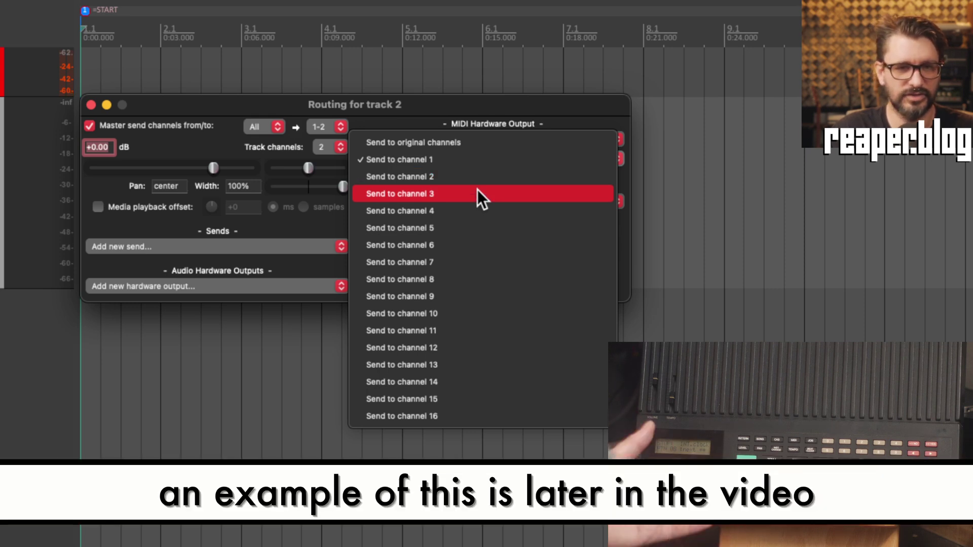
left_click(460, 108)
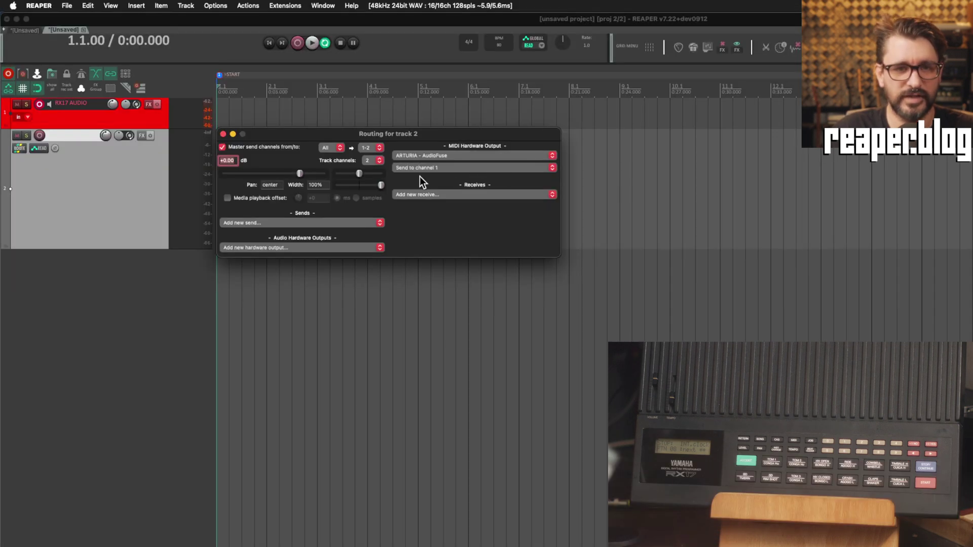
left_click(223, 134)
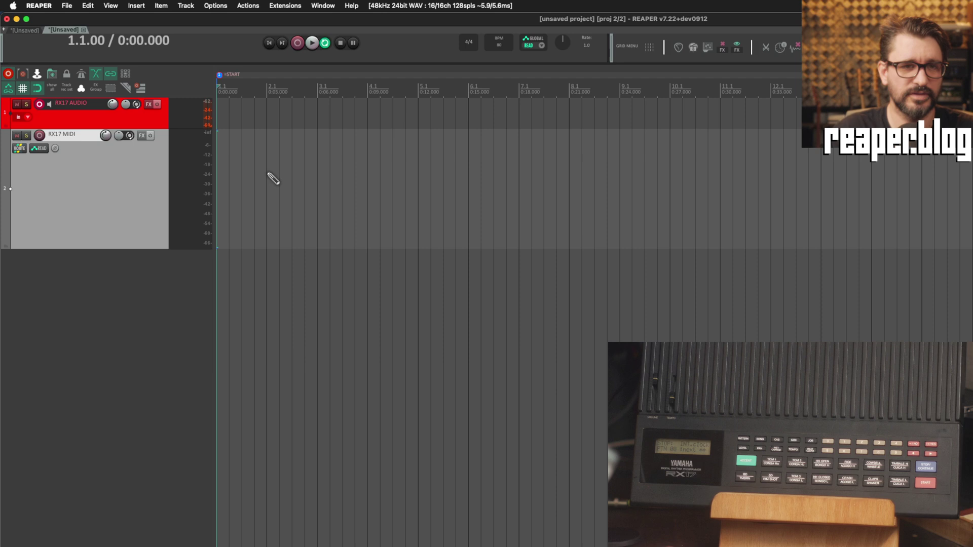
Create a one-bar MIDI item on RX17 MIDI and audition the C2 drum sound.
left_click_drag(272, 180, 193, 179)
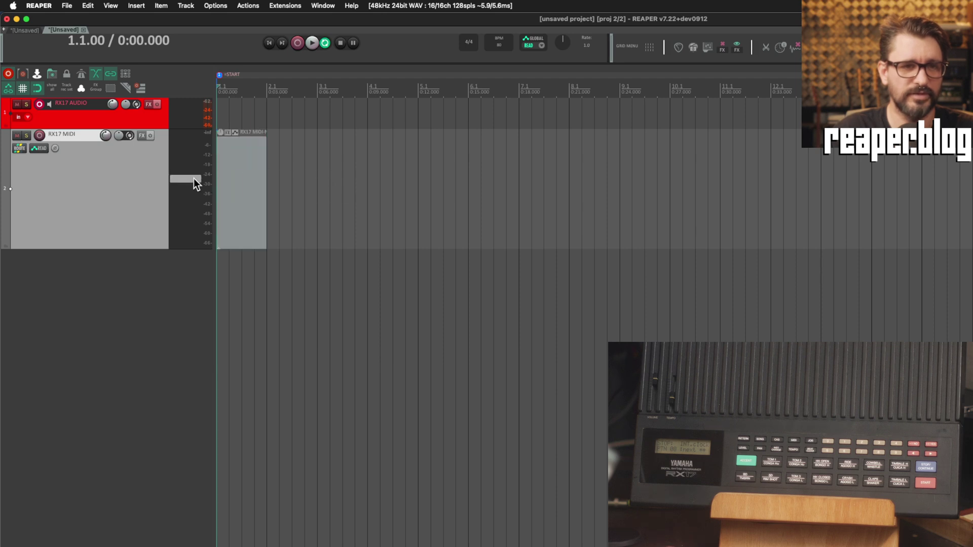
double_click(239, 177)
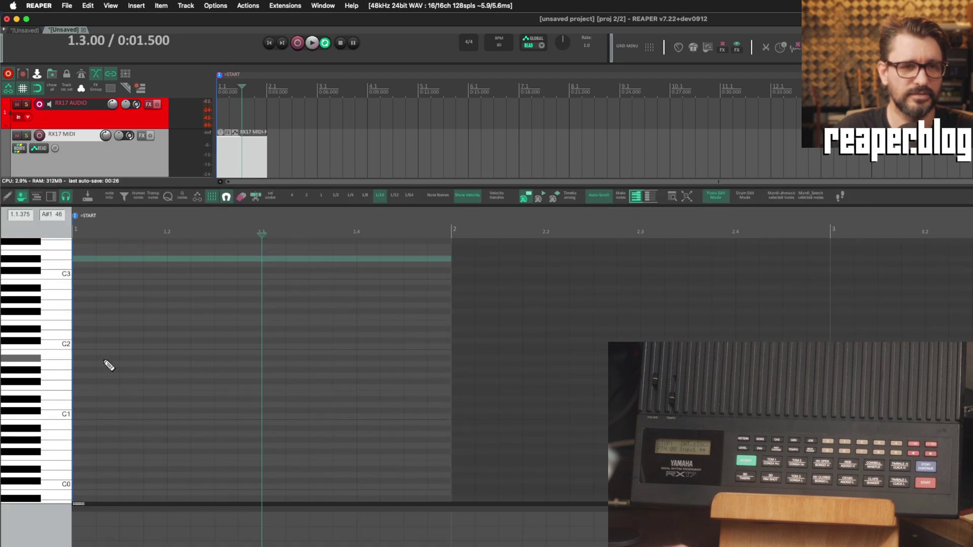
left_click(65, 345)
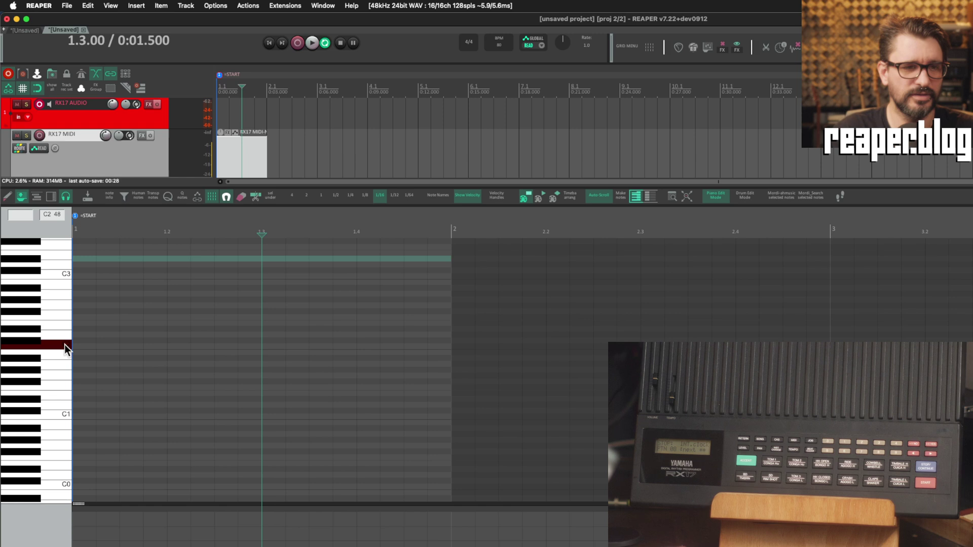
left_click(65, 345)
left_click(65, 344)
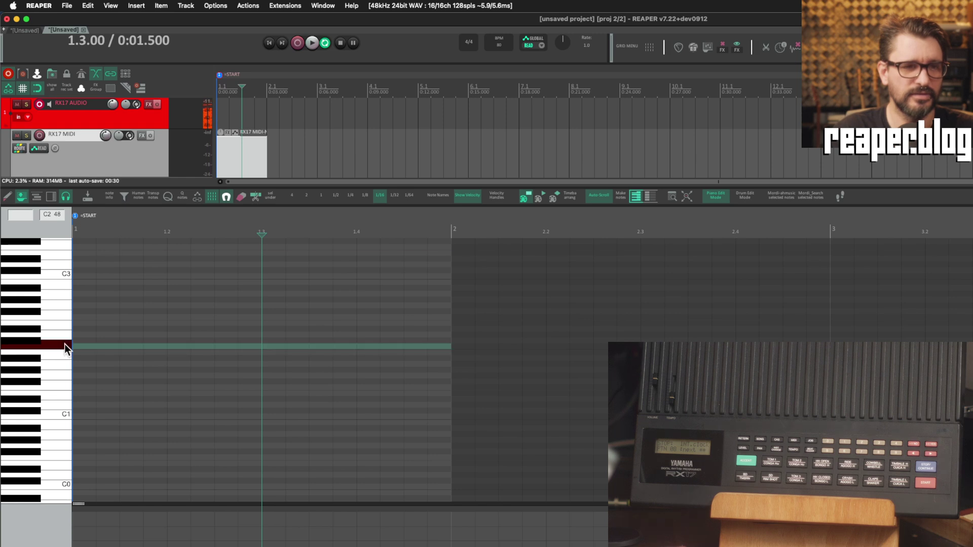
left_click(65, 345)
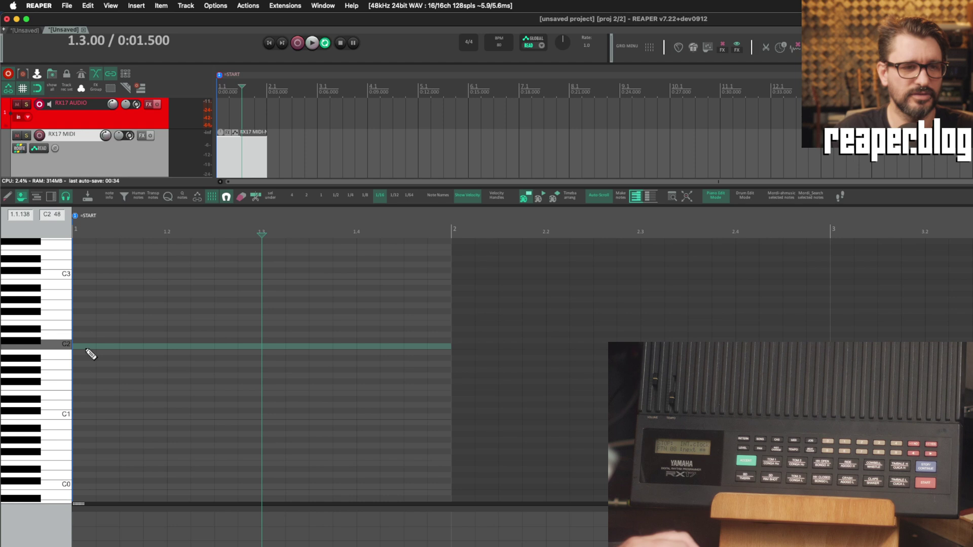
Draw two C2 kick notes in the bar and play the pattern back.
left_click(536, 198)
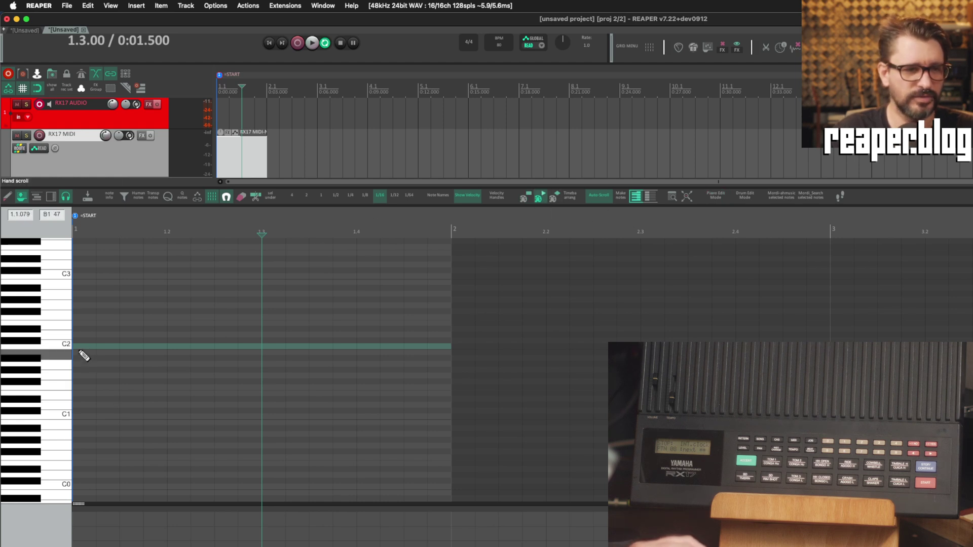
scroll(92, 327, "up", 1)
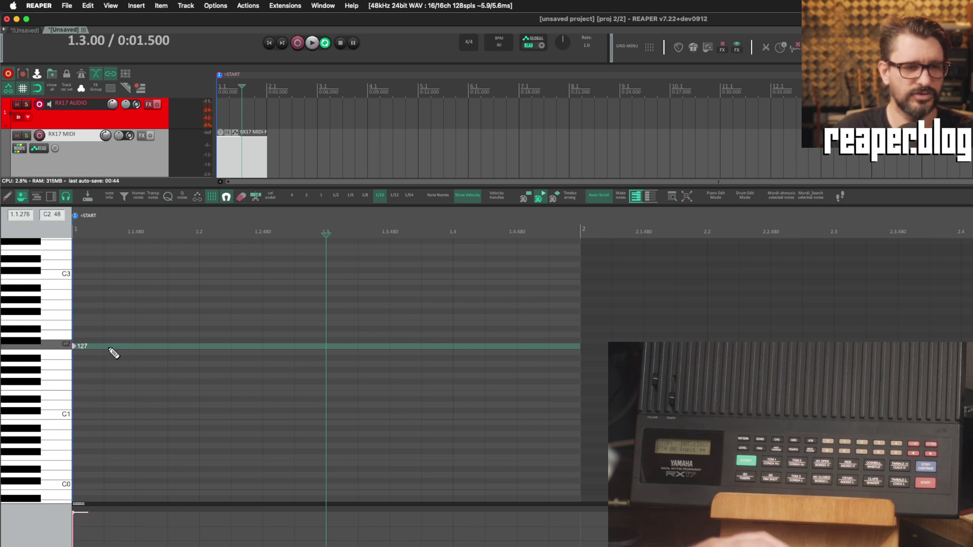
left_click(105, 346)
left_click(136, 346)
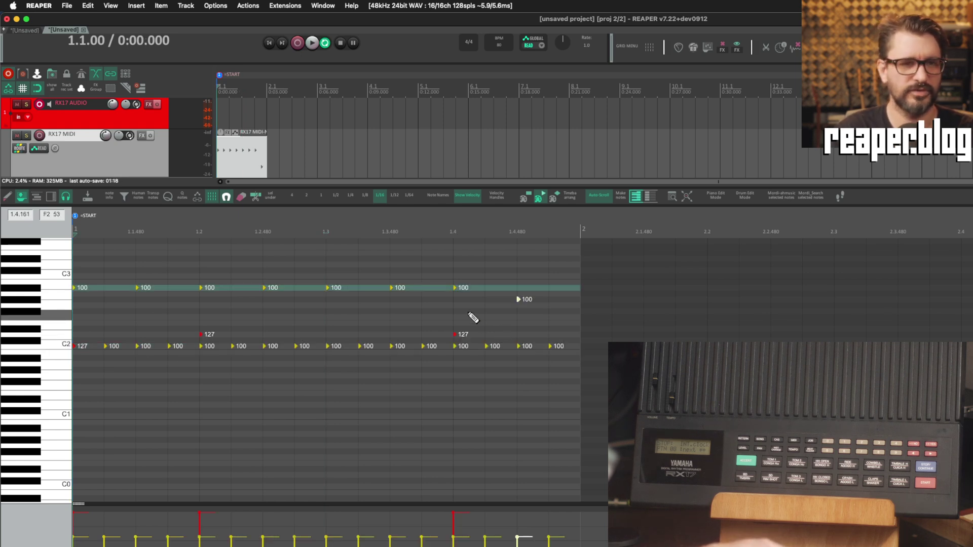
key("space")
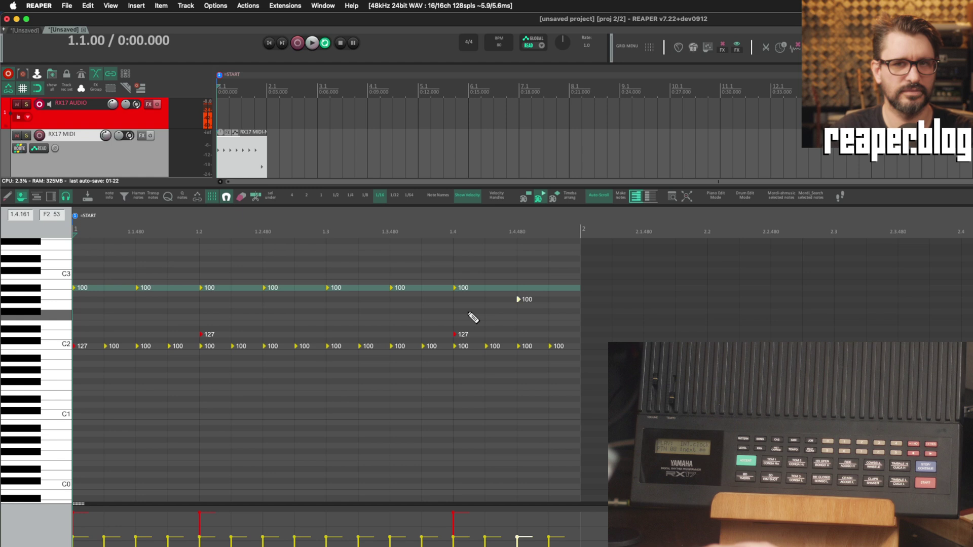
Set the project tempo to 120 BPM and play at the new tempo.
left_click(503, 45)
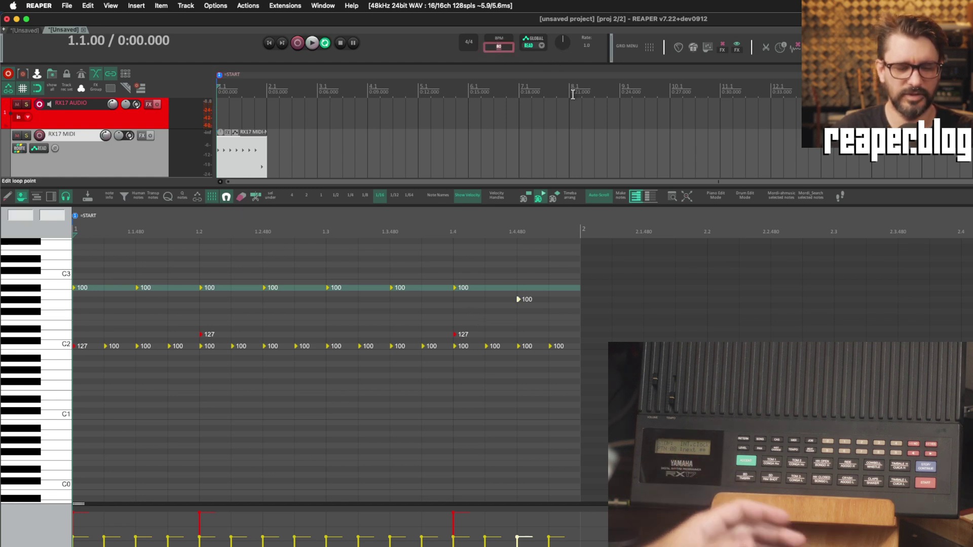
type("120")
key("Return")
key("space")
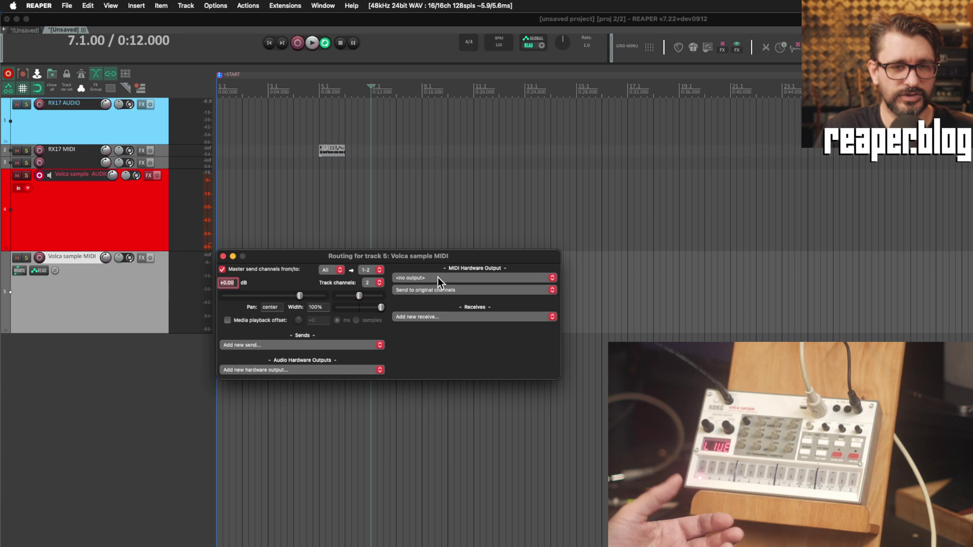
Route the Volca sample MIDI track's hardware output to ARTURIA - AudioFuse on channel 10.
left_click(464, 279)
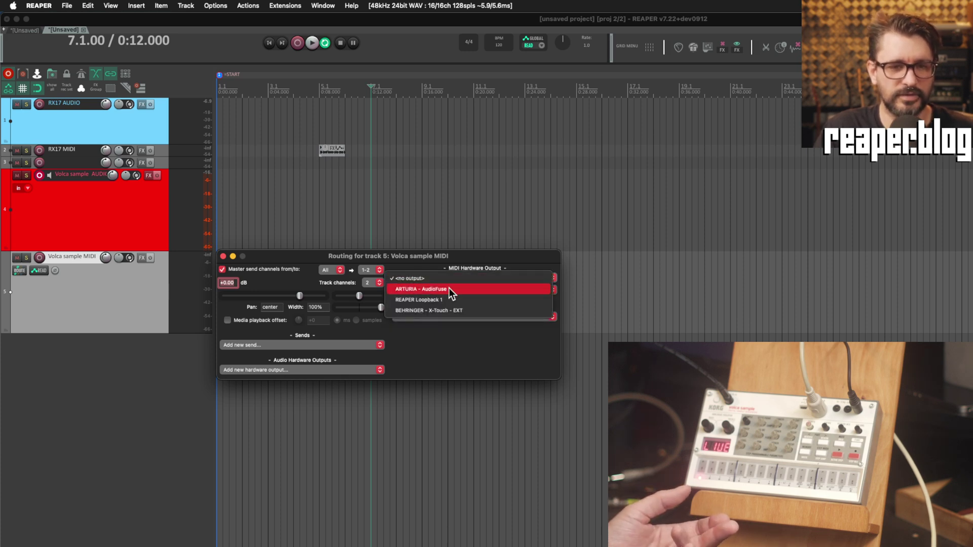
left_click(449, 289)
left_click(424, 291)
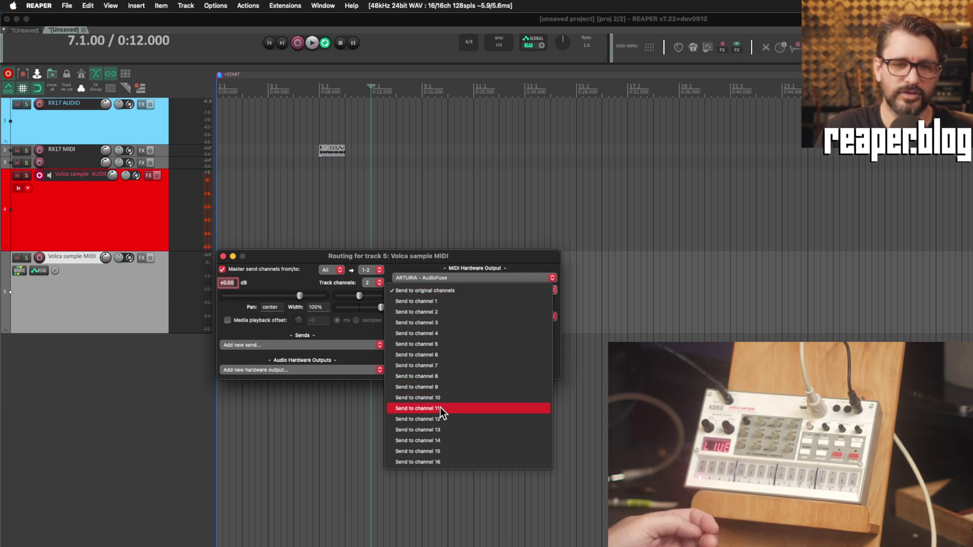
left_click(458, 398)
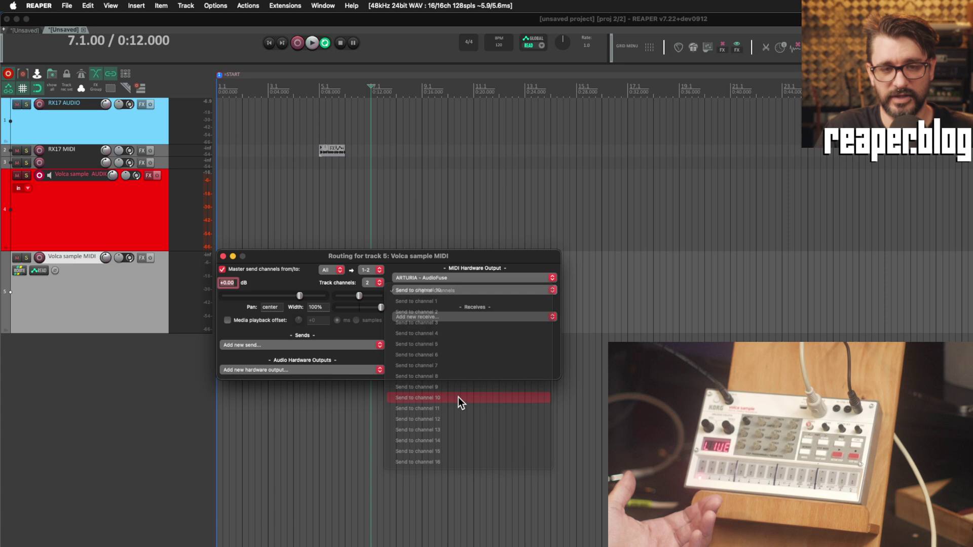
left_click(224, 256)
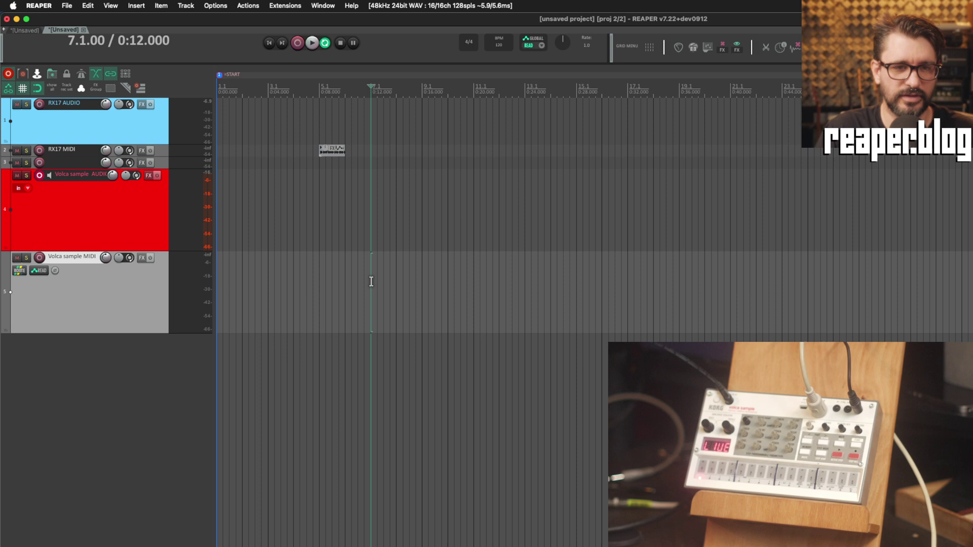
Create an empty MIDI item from bar 7 to 9 and open it in a floating editor.
left_click_drag(372, 282, 424, 284)
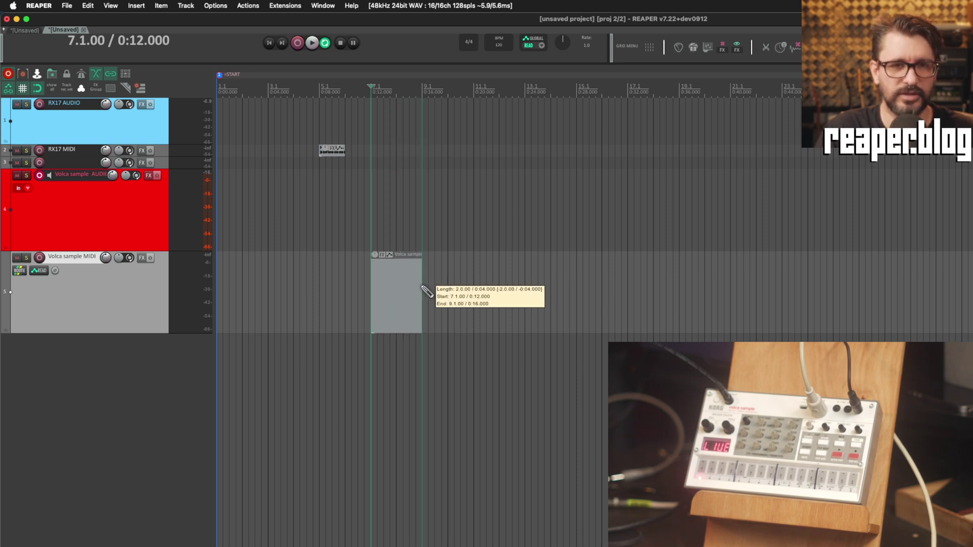
double_click(394, 288)
key("alt+d")
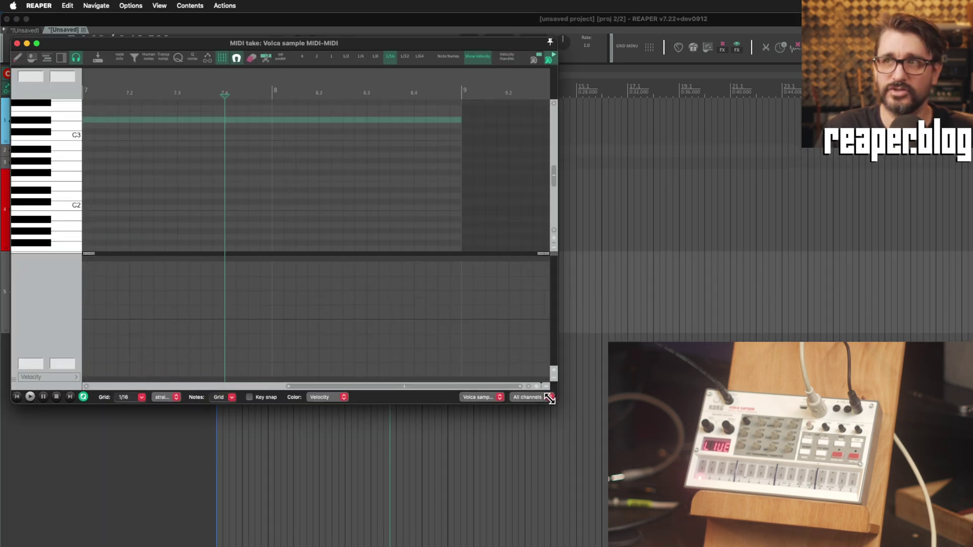
left_click_drag(553, 405, 533, 394)
Set the note channel to Channel 2, enlarge the editor, and dock it.
left_click(507, 389)
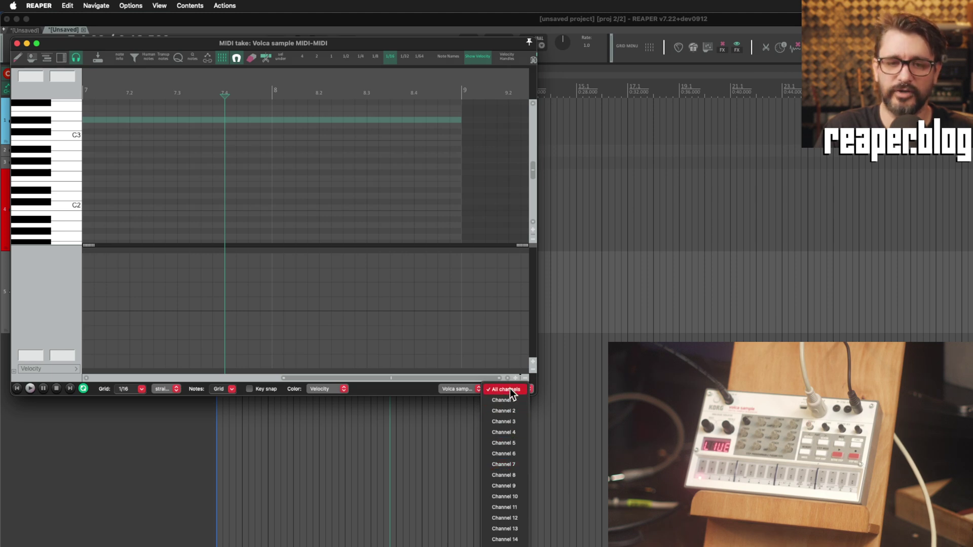
left_click(510, 386)
left_click(513, 388)
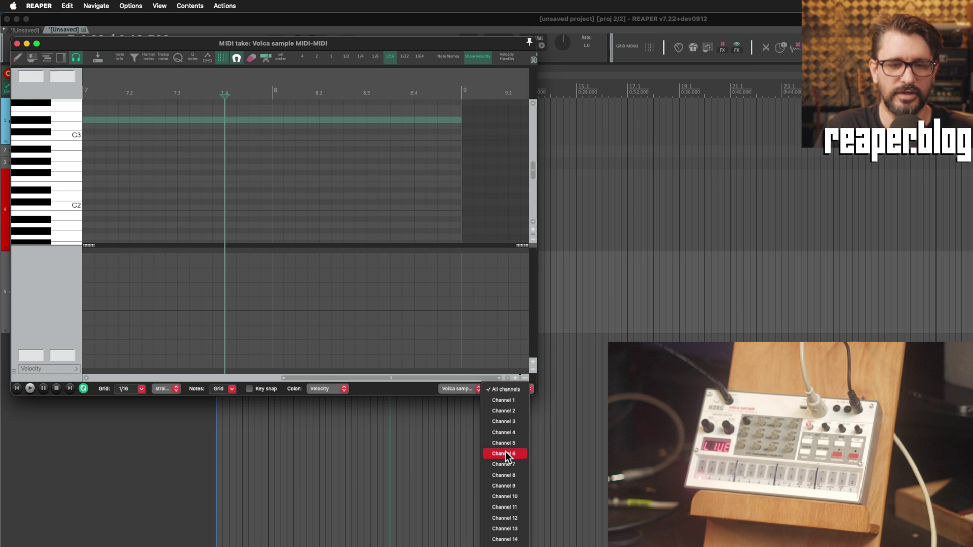
left_click(515, 410)
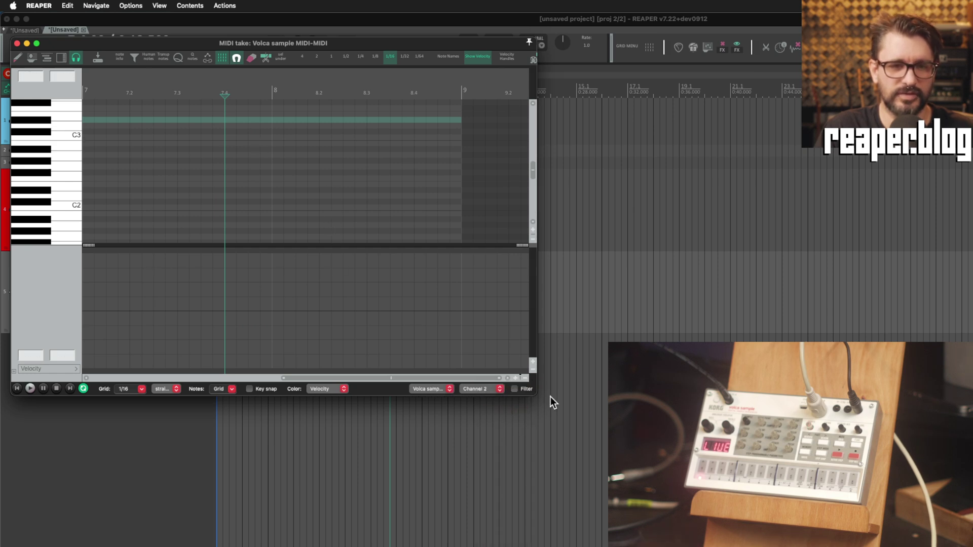
left_click(476, 390)
left_click(532, 393)
left_click_drag(533, 394, 738, 522)
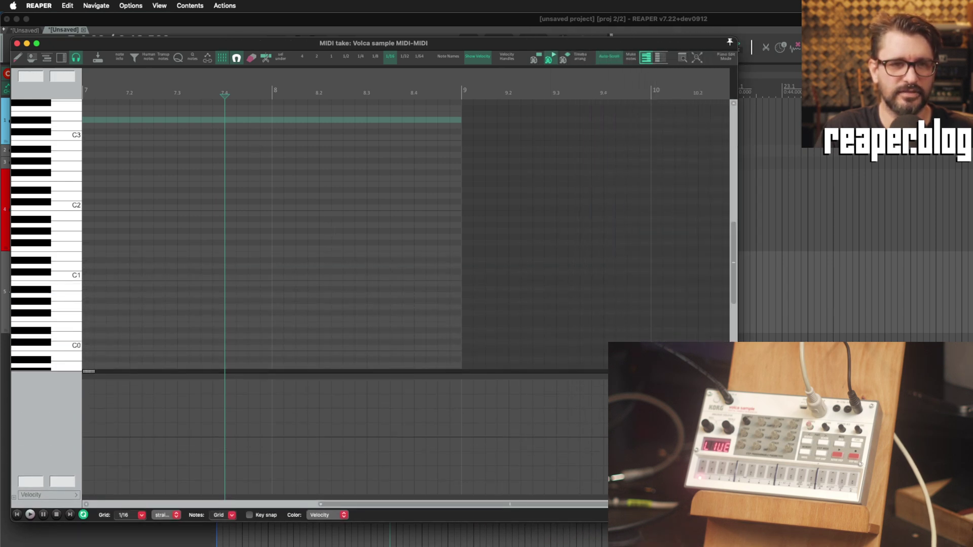
left_click(34, 58)
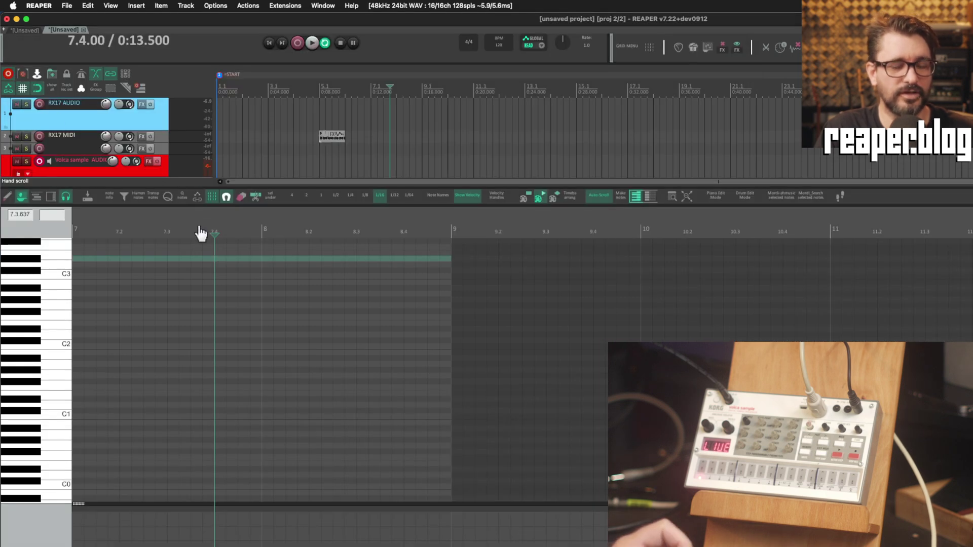
Audition the Volca sample sounds from C1 to C2, then G2, A2, F2 and E2.
scroll(192, 321, "left", 5)
scroll(189, 329, "right", 3)
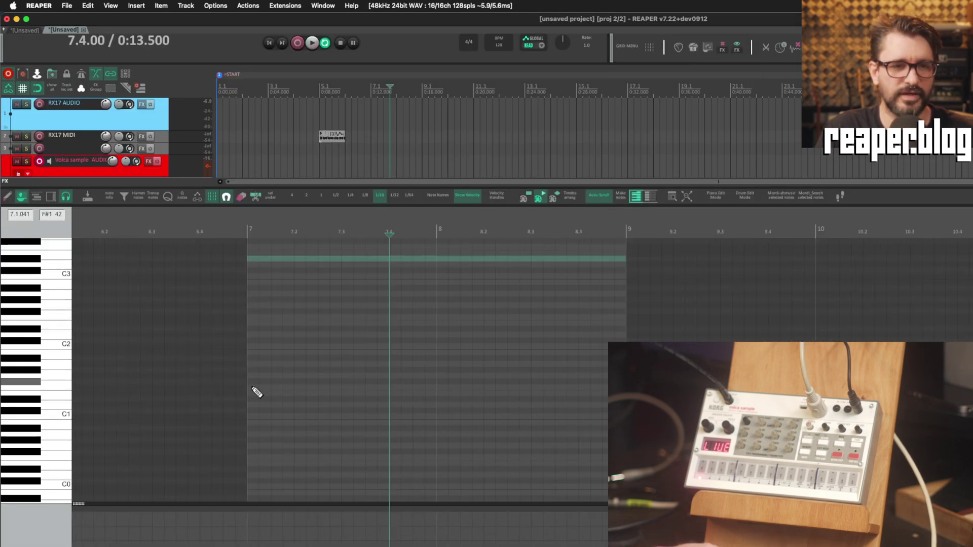
left_click_drag(62, 416, 60, 343)
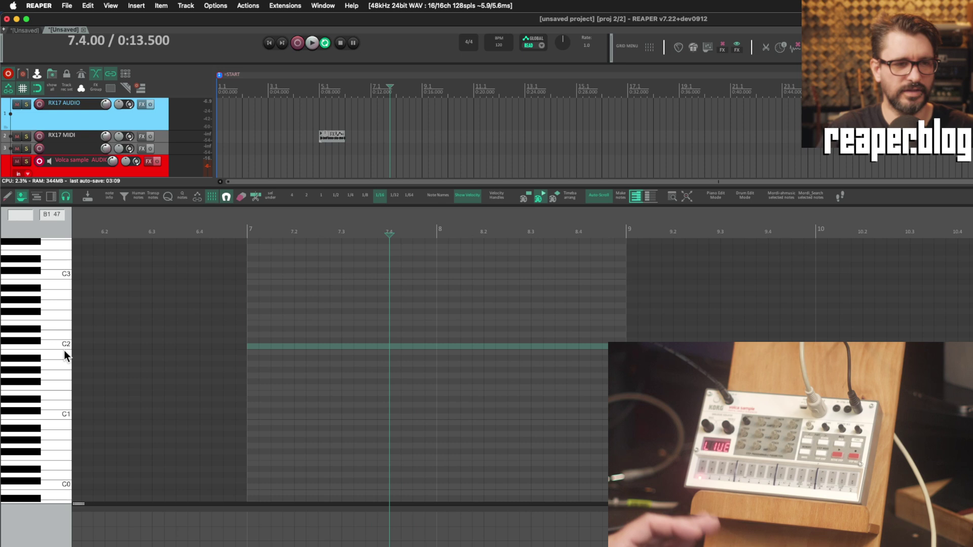
left_click(62, 346)
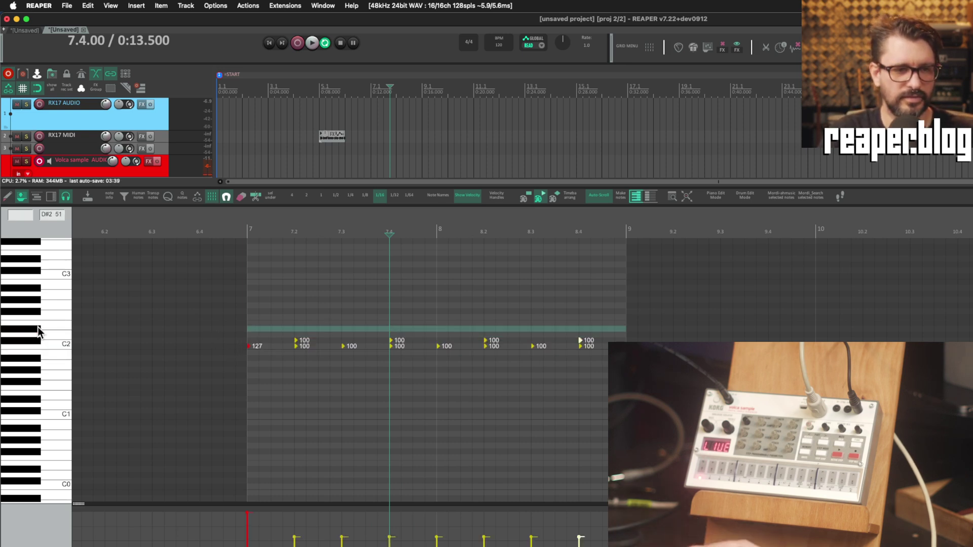
left_click(47, 309)
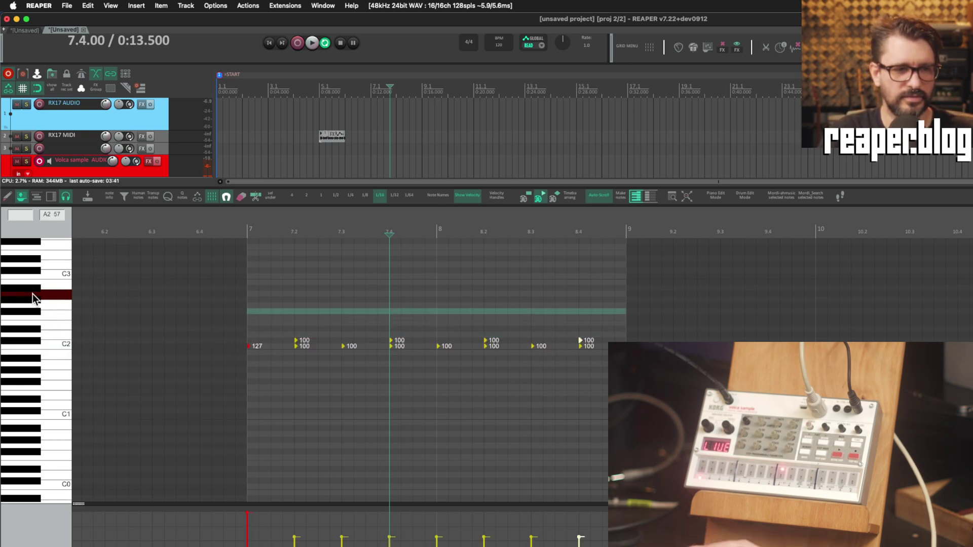
left_click(34, 294)
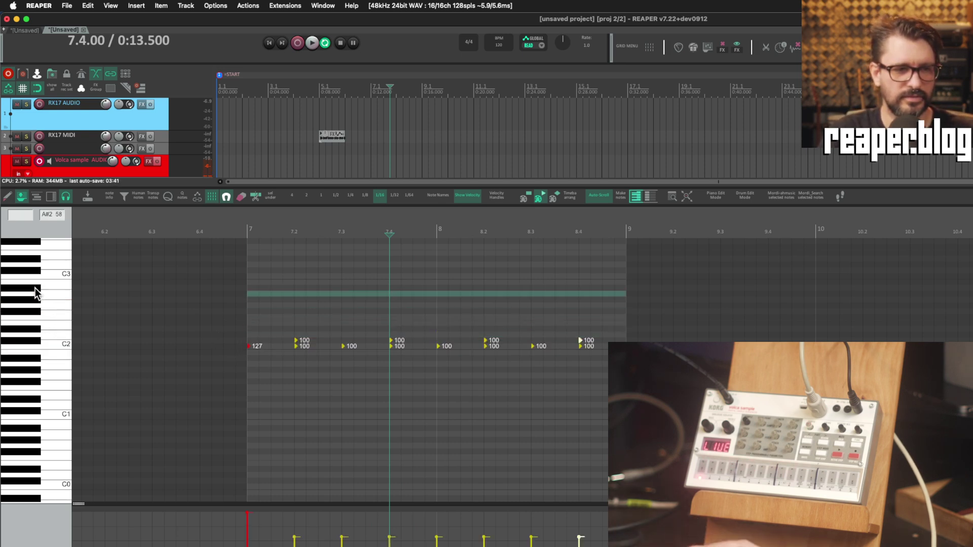
left_click(44, 314)
left_click(48, 322)
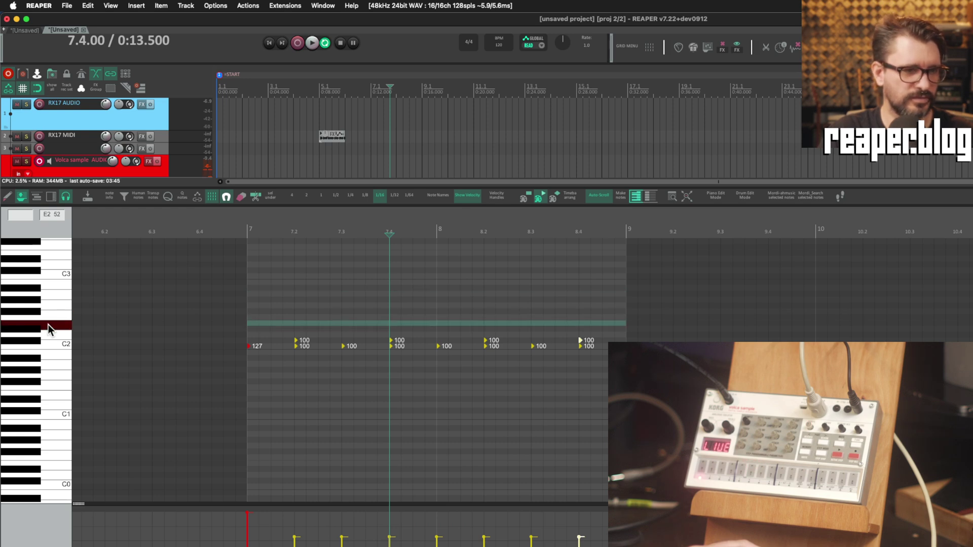
Preview D#2, add velocity-76 notes on the F#2 row, and play the pattern.
left_click(46, 328)
left_click(45, 332)
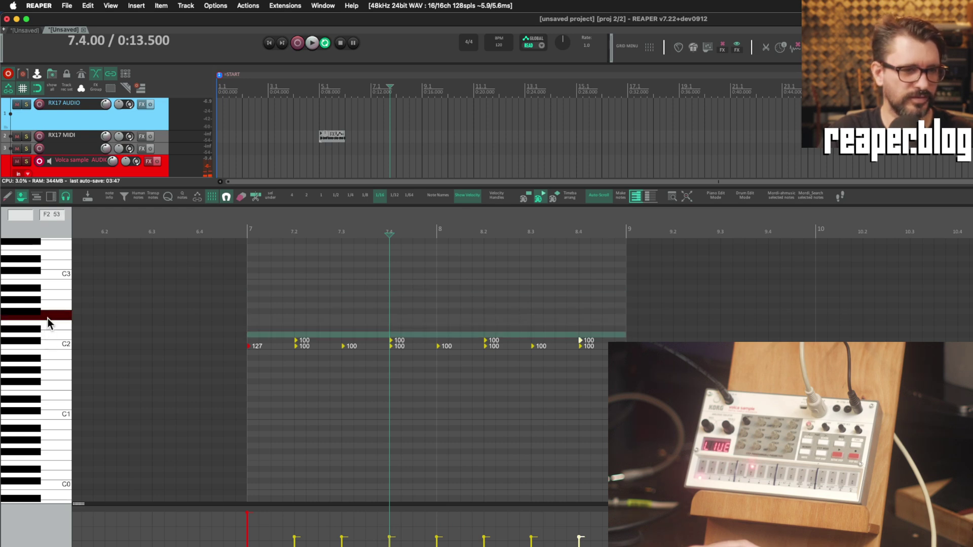
left_click(38, 314)
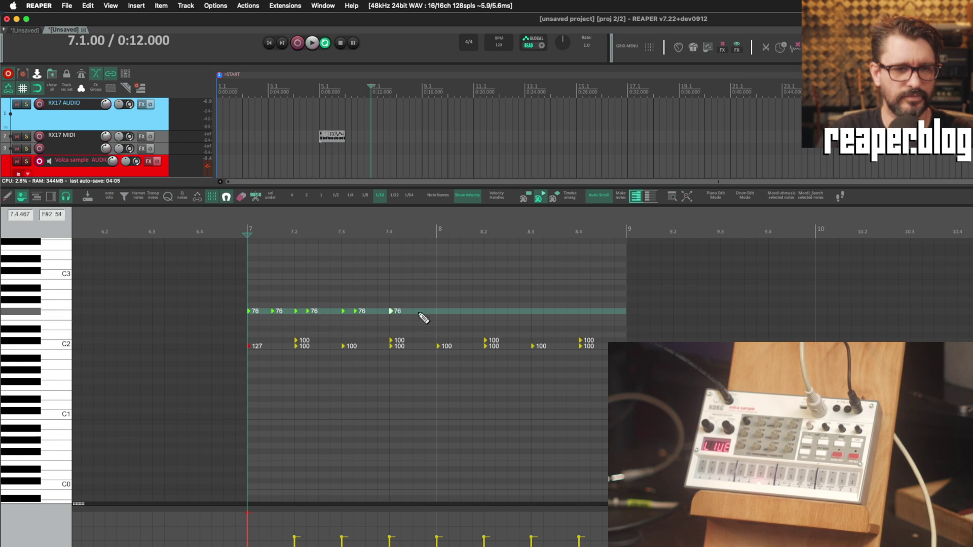
key("space")
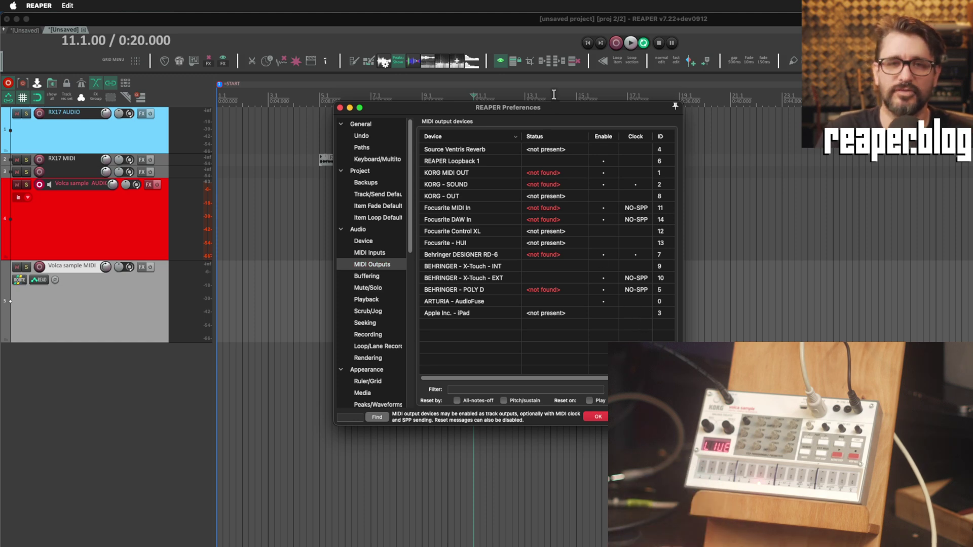
Review the MIDI output device list in Preferences, then confirm with OK.
left_click_drag(558, 108, 489, 104)
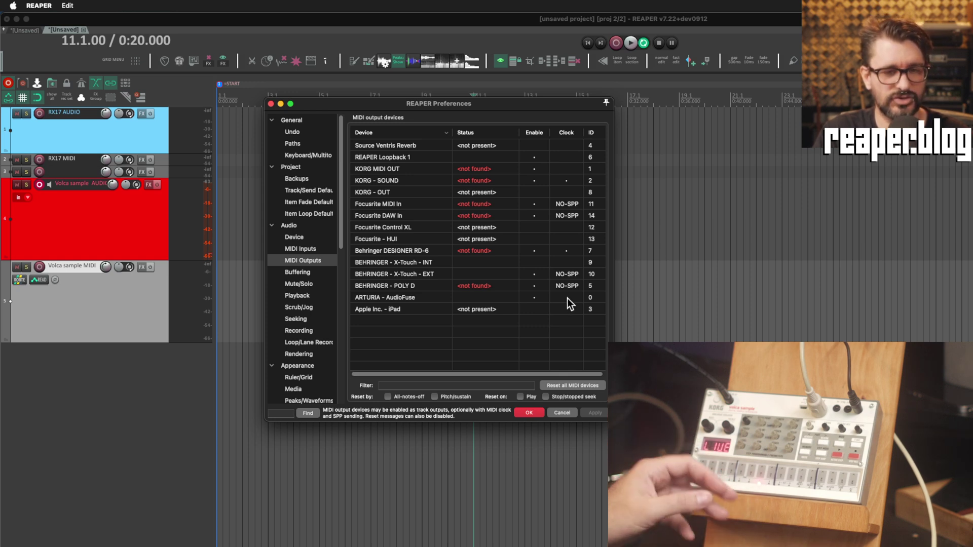
left_click(530, 412)
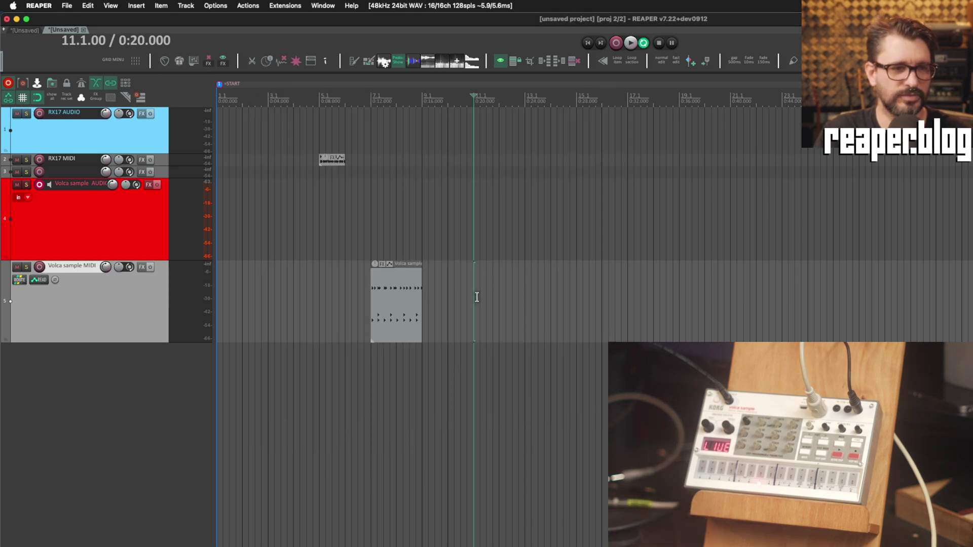
Play the Volca sample pattern four times to audition it, then select the Volca sample AUDIO track.
key("space")
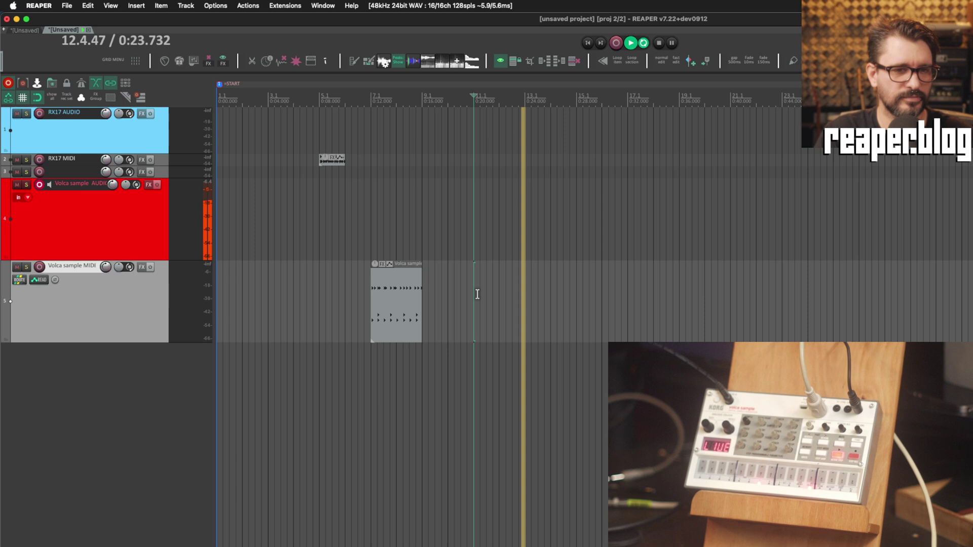
key("space")
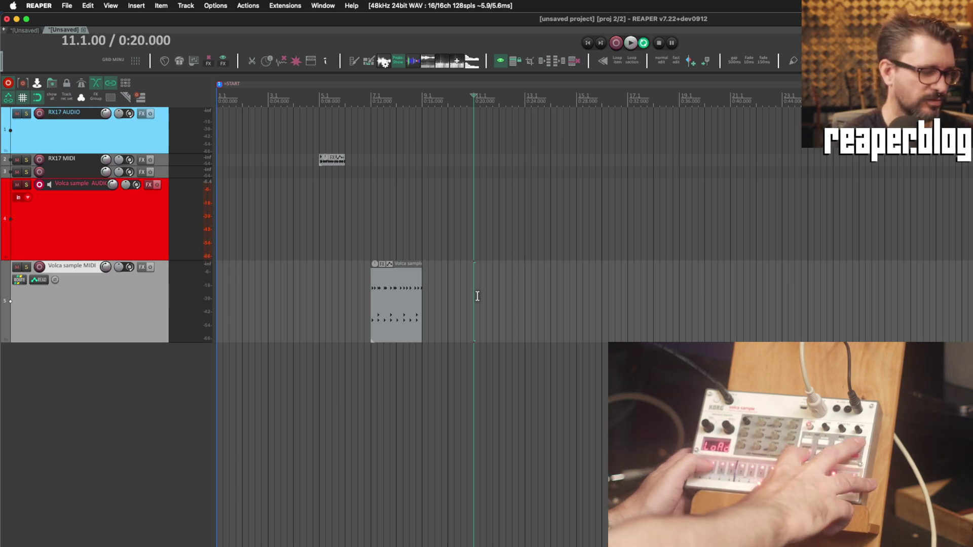
key("space")
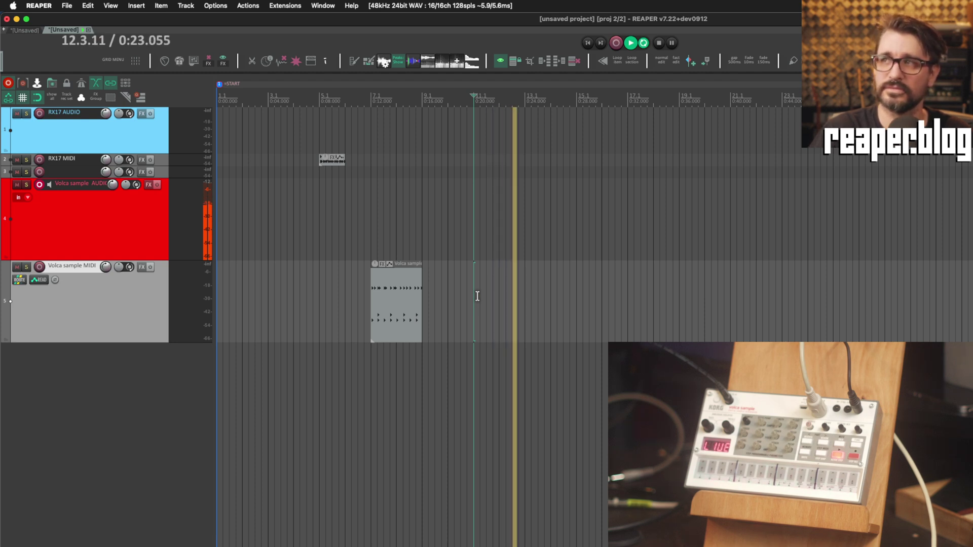
key("space")
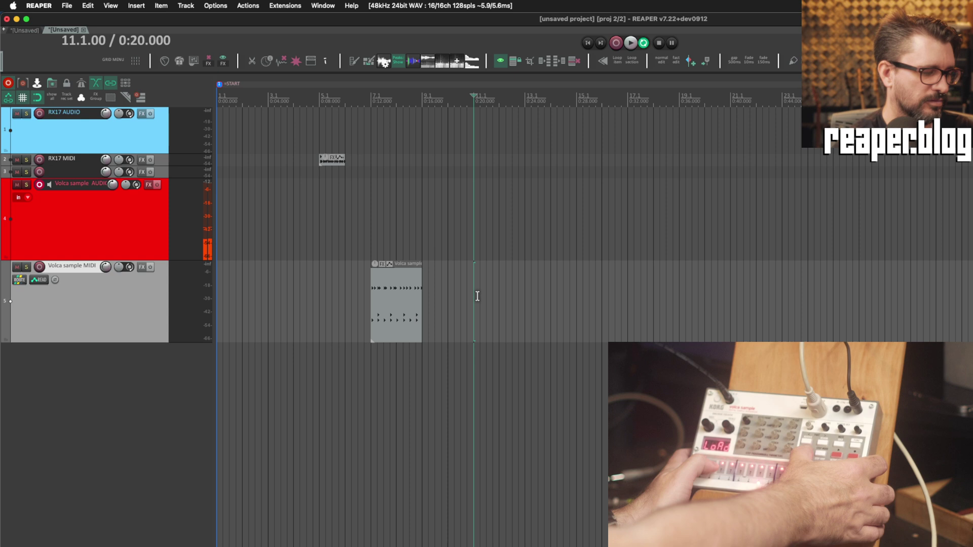
key("space")
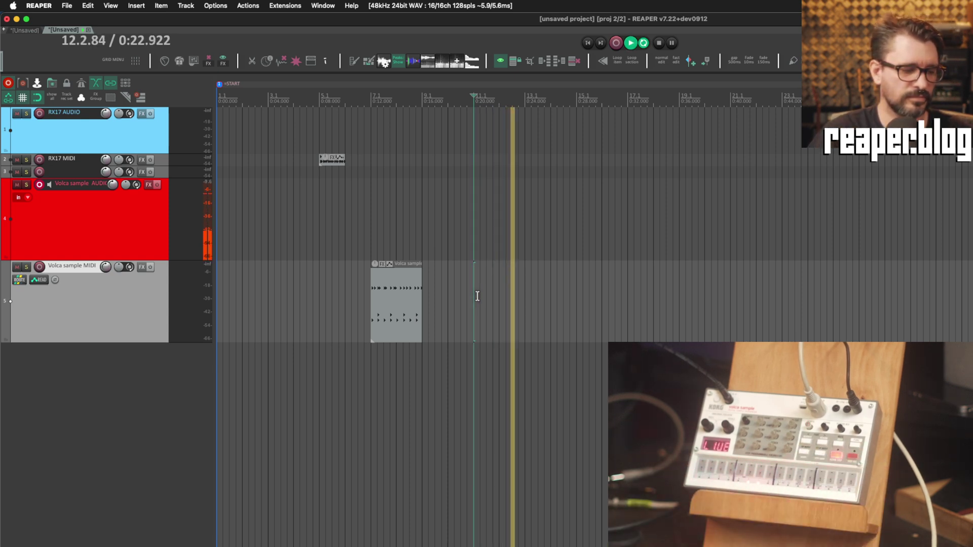
key("space")
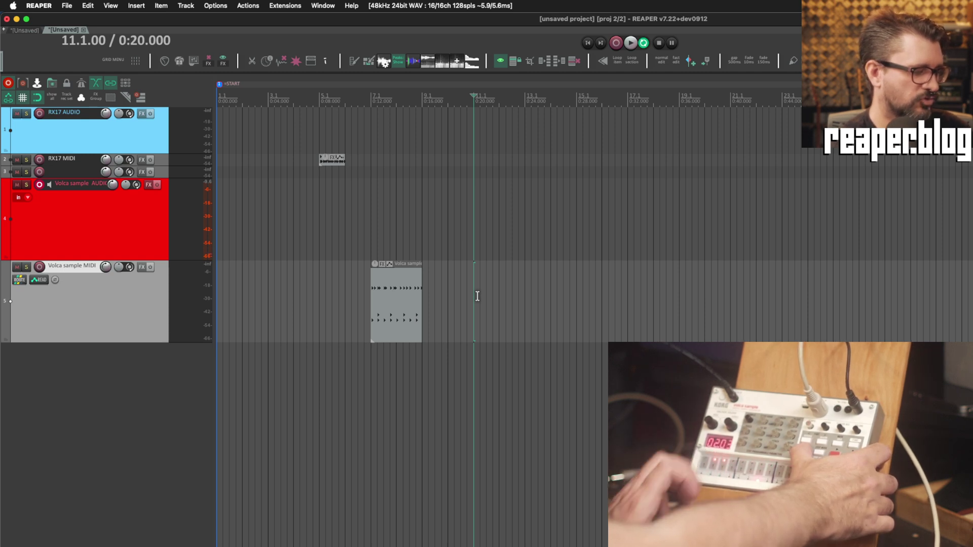
key("space")
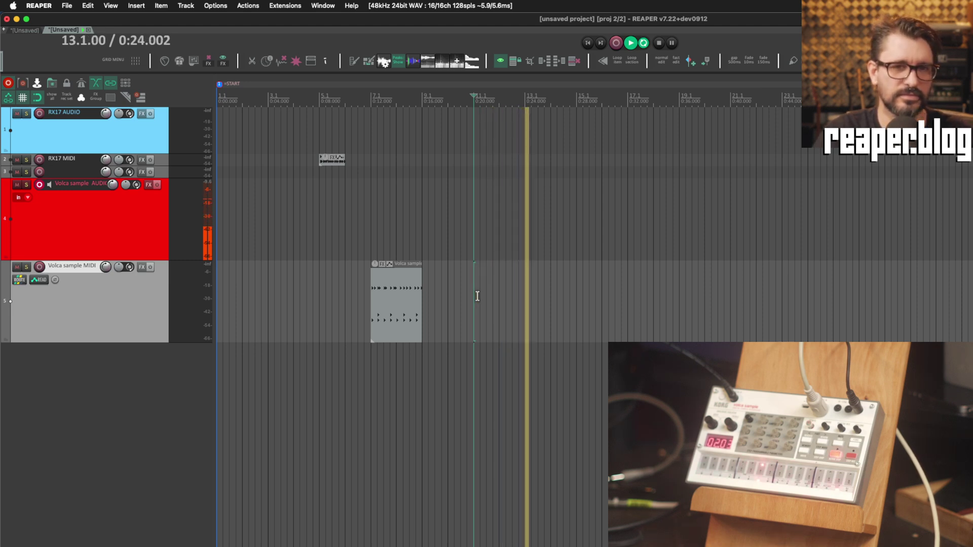
key("space")
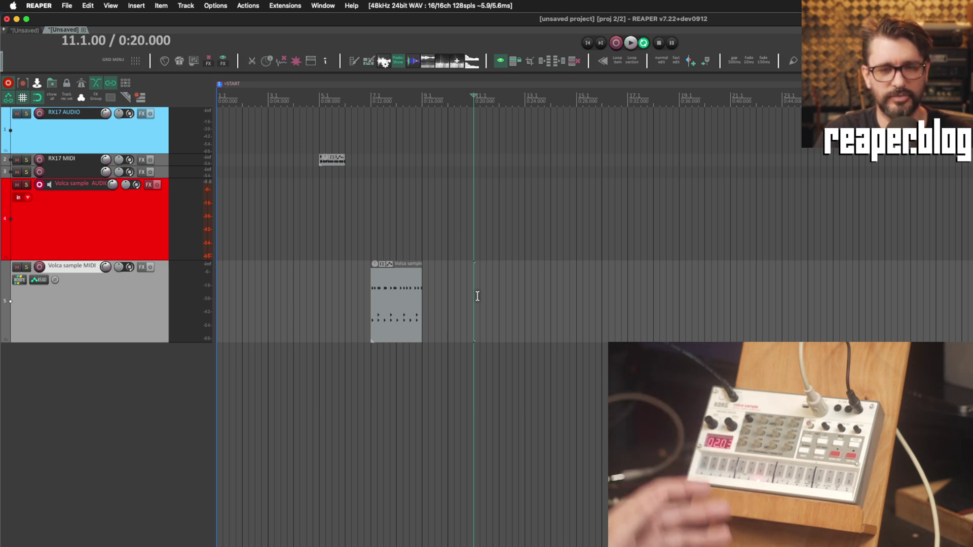
left_click(107, 229)
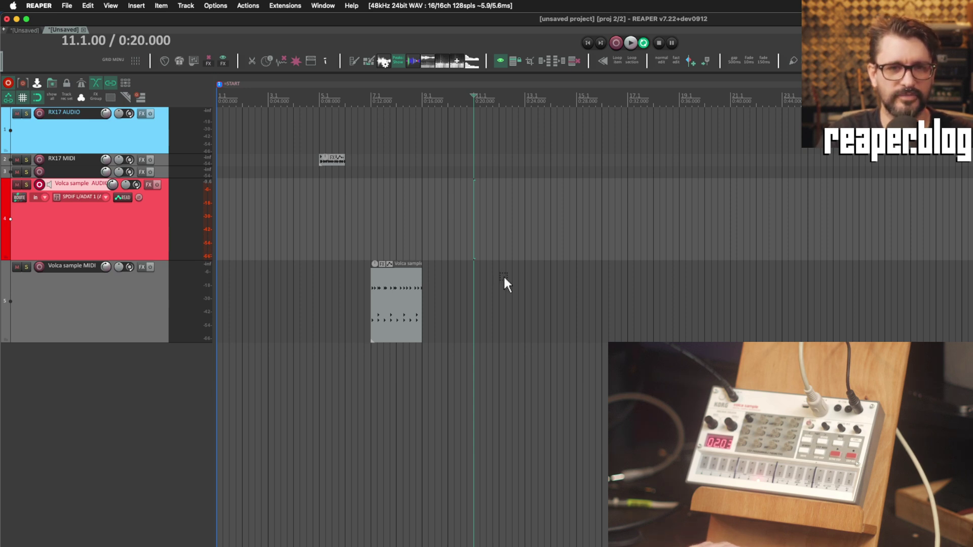
Record Volca sample AUDIO-001.wav from bar 11 on the Volca sample AUDIO track, then disarm it.
key("super+r")
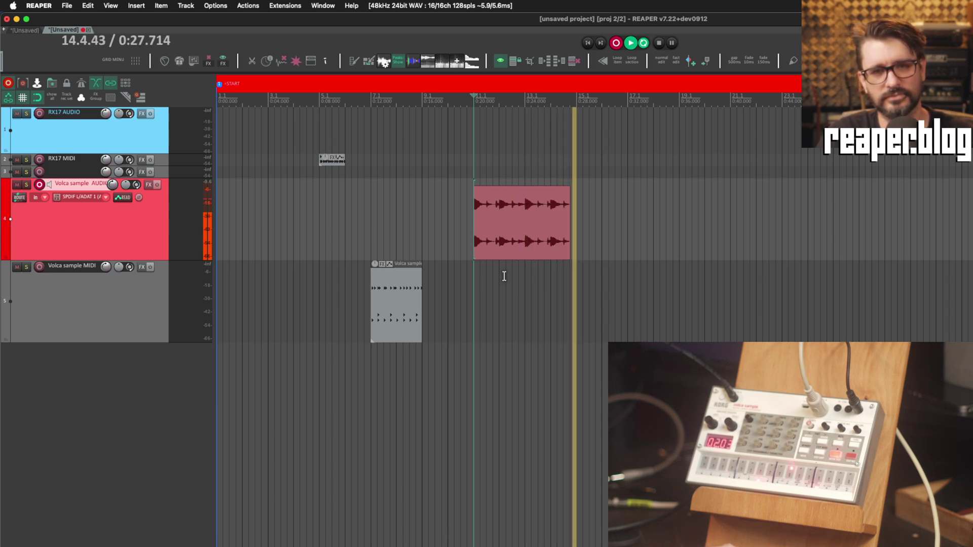
key("space")
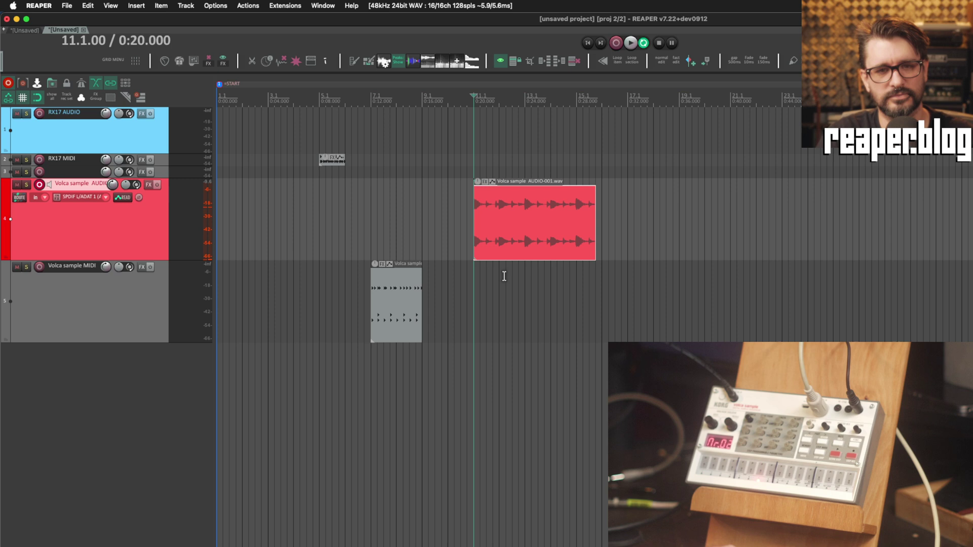
scroll(528, 278, "up", 5)
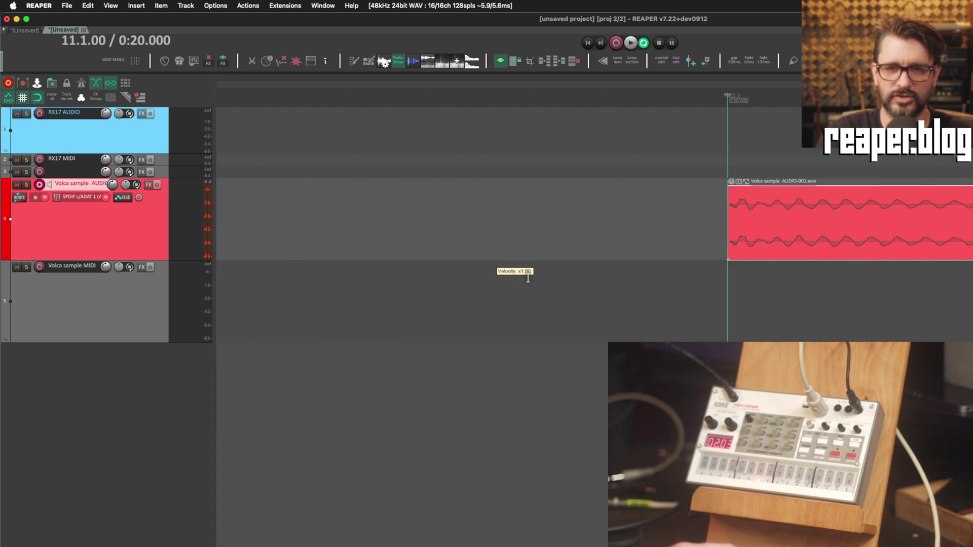
scroll(528, 278, "down", 3)
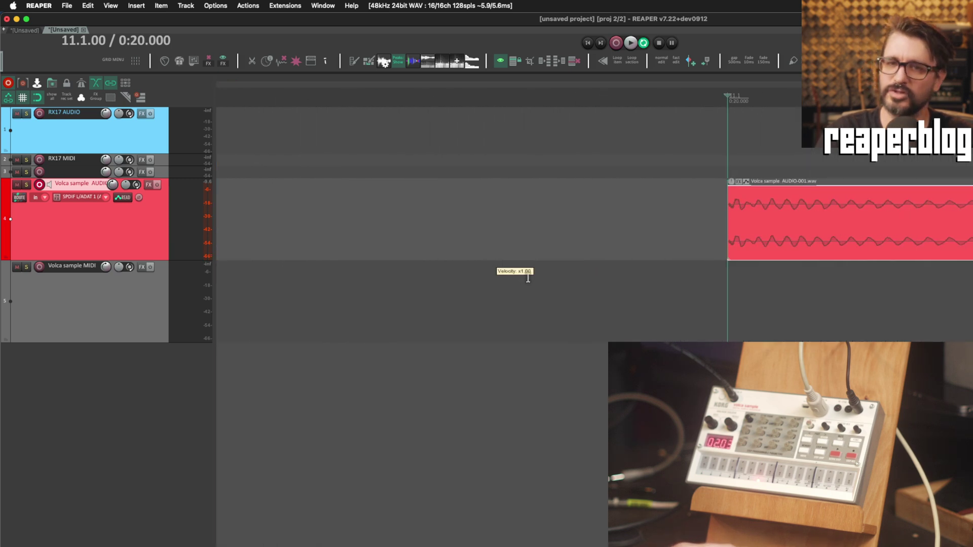
left_click(41, 184)
scroll(426, 267, "right", 5)
Zoom into the start of Volca sample AUDIO-001.wav at bar 11 to inspect the quiet lead-in.
scroll(642, 242, "down", 6)
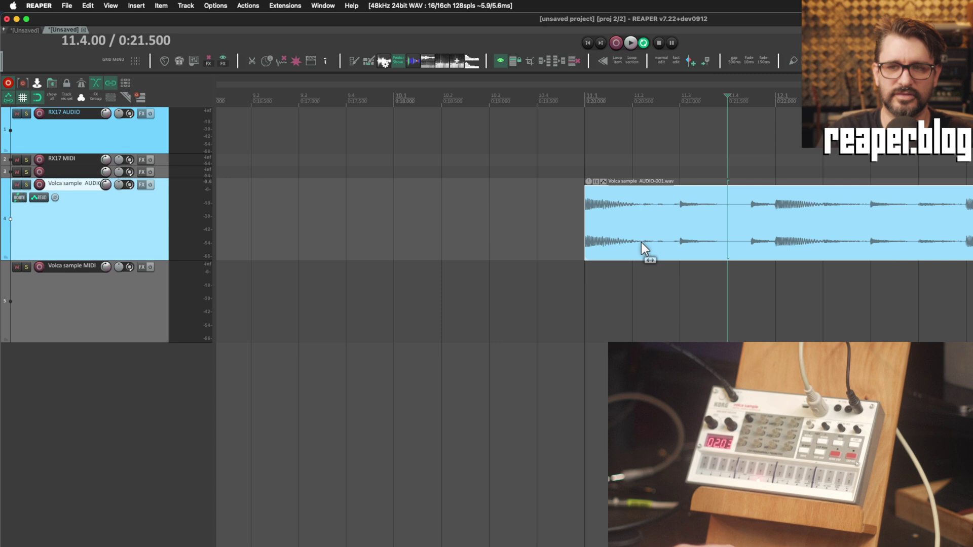
left_click(890, 222)
scroll(883, 225, "up", 8)
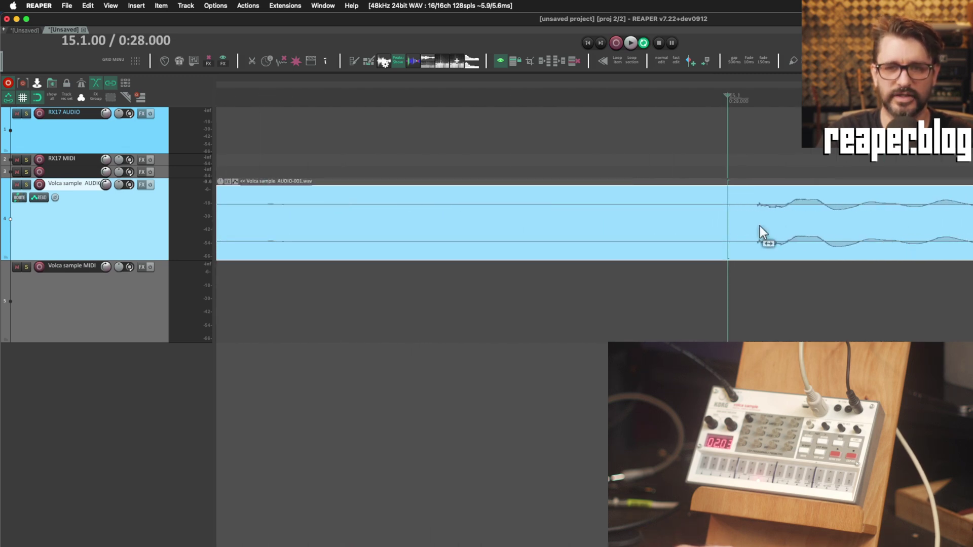
scroll(757, 231, "right", 8)
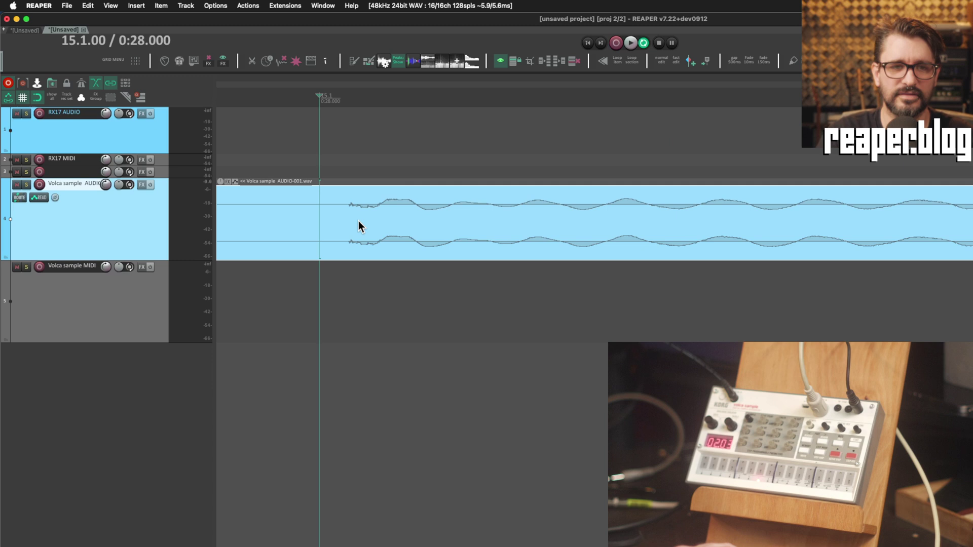
scroll(382, 233, "down", 5)
key("ctrl+z")
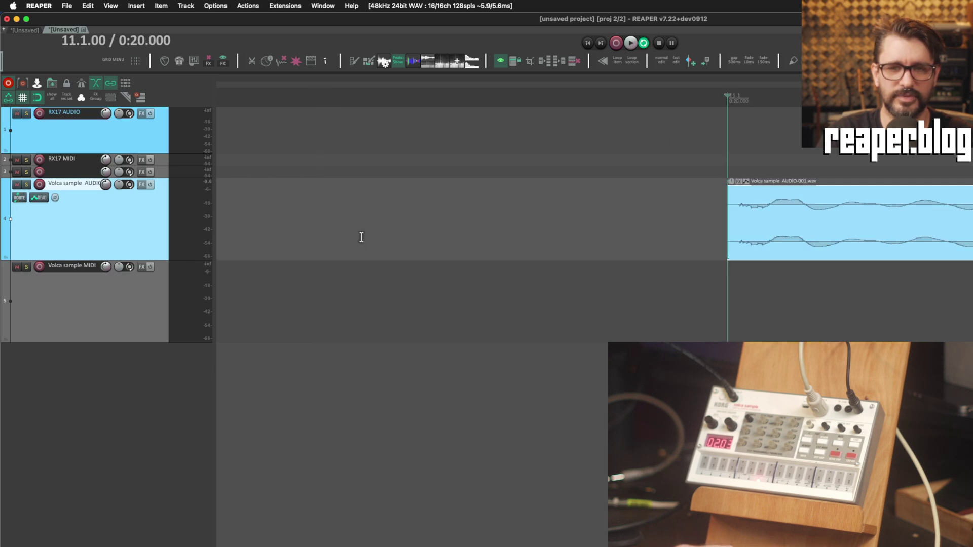
scroll(361, 237, "down", 10)
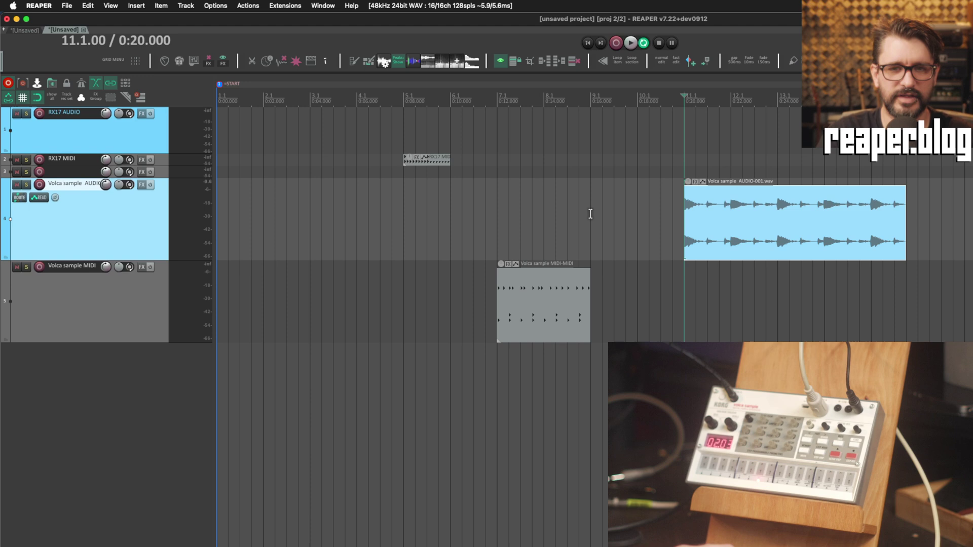
scroll(687, 216, "up", 10)
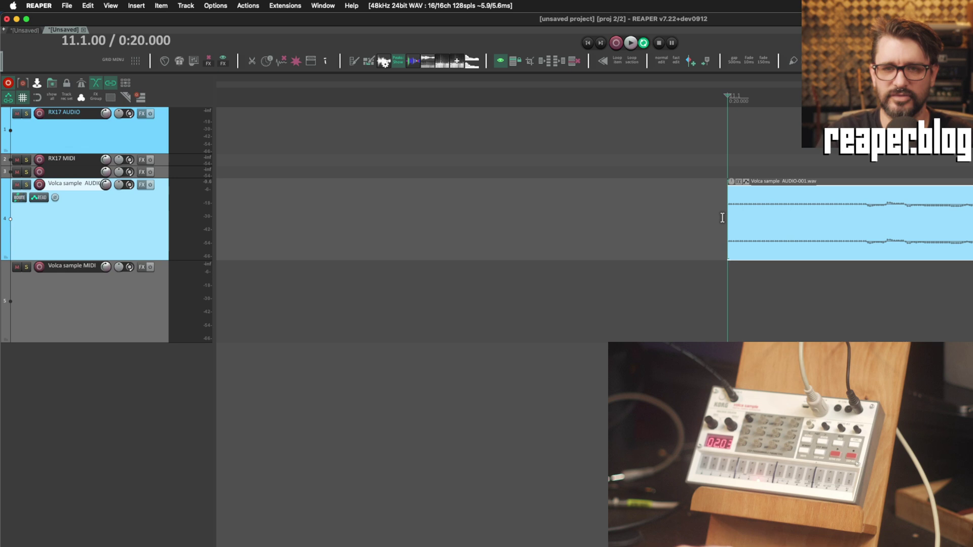
scroll(396, 201, "right", 6)
Select a time range starting exactly at bar 11 and show transport times and selection length in samples.
left_click_drag(419, 211, 554, 218)
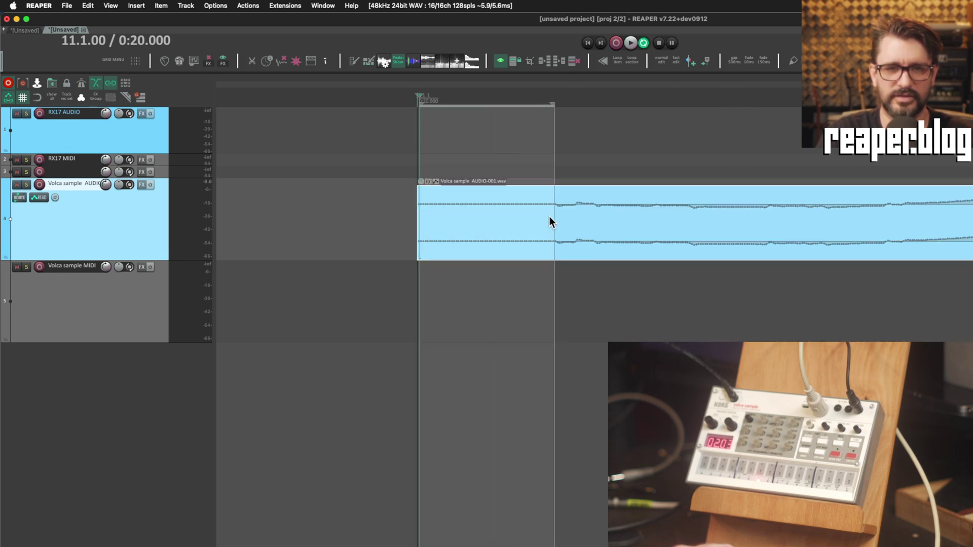
left_click_drag(420, 104, 416, 104)
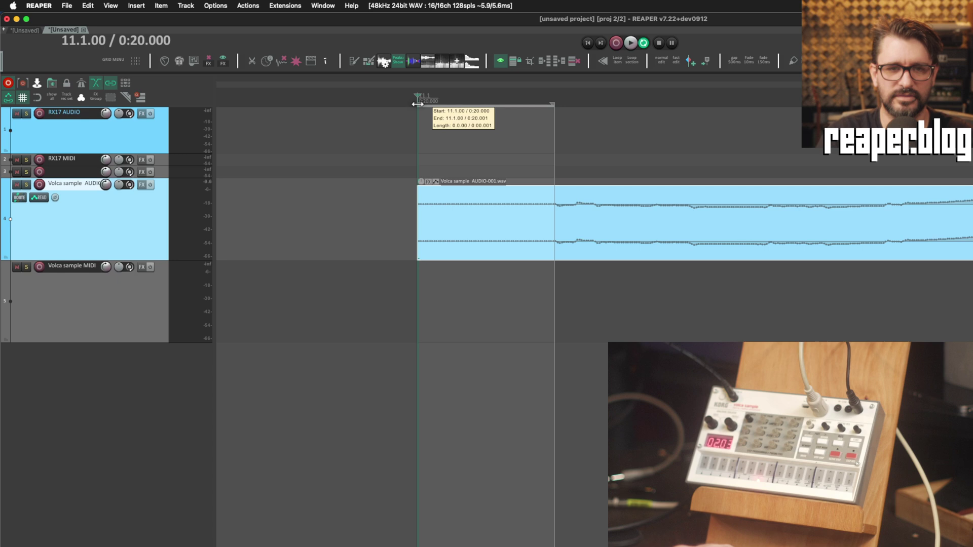
key("super+alt+t")
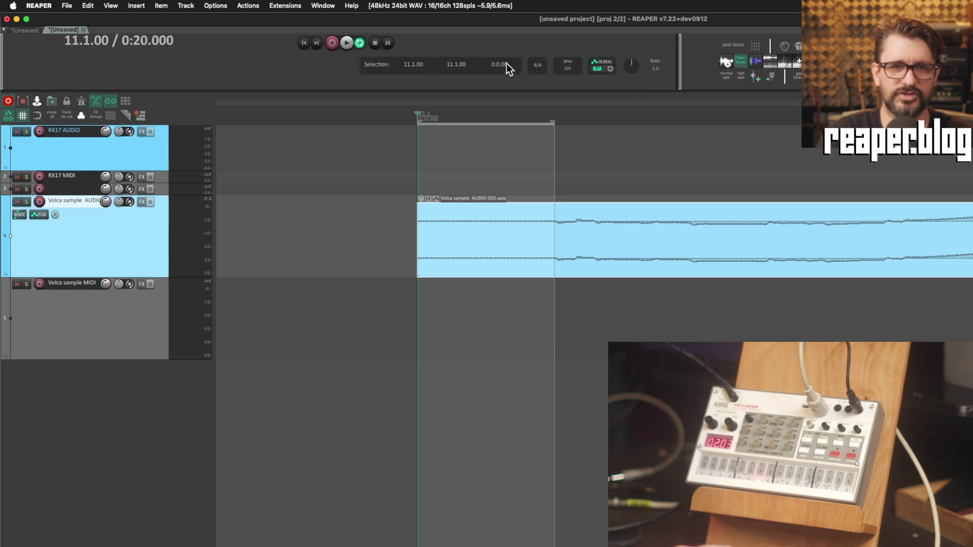
right_click(506, 63)
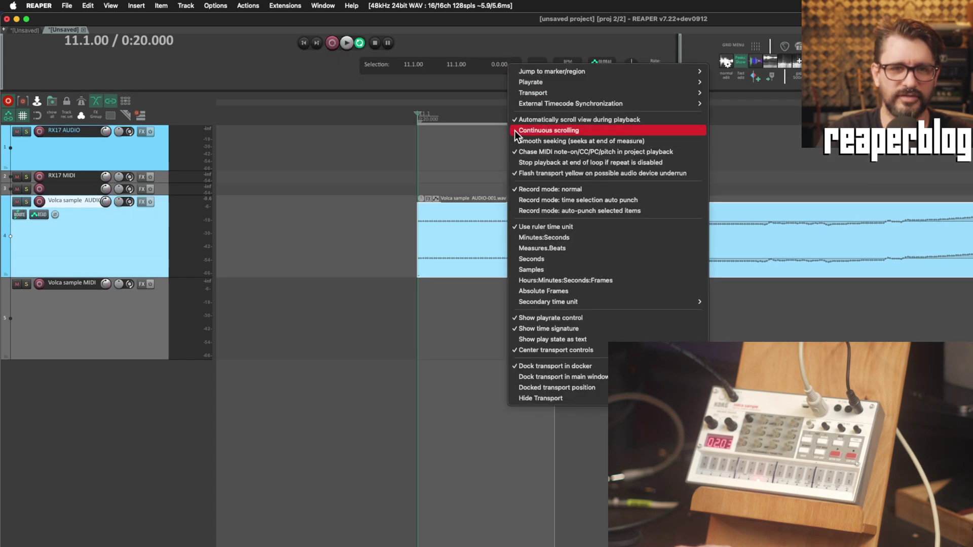
left_click(561, 271)
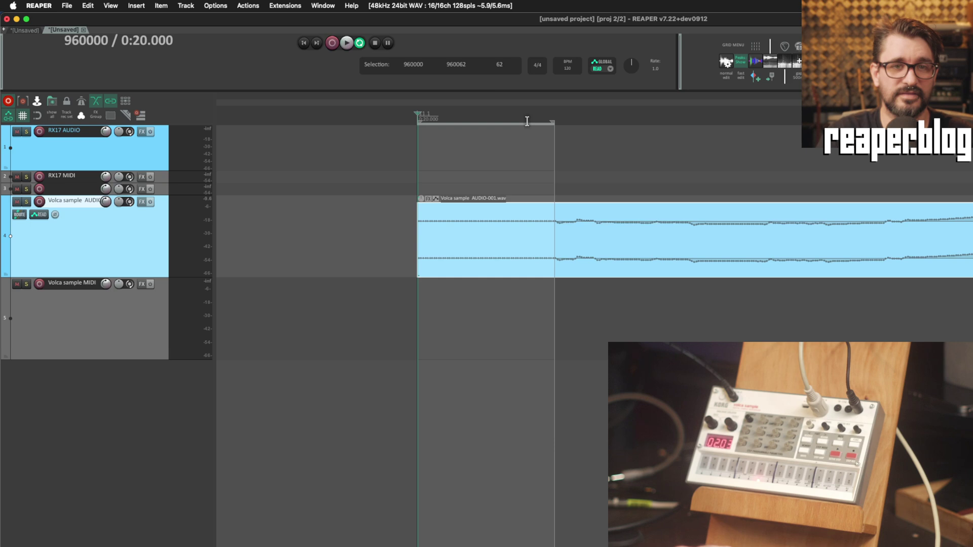
Zoom out to show the whole recording and both MIDI items, clearing the time selection.
scroll(507, 256, "down", 10)
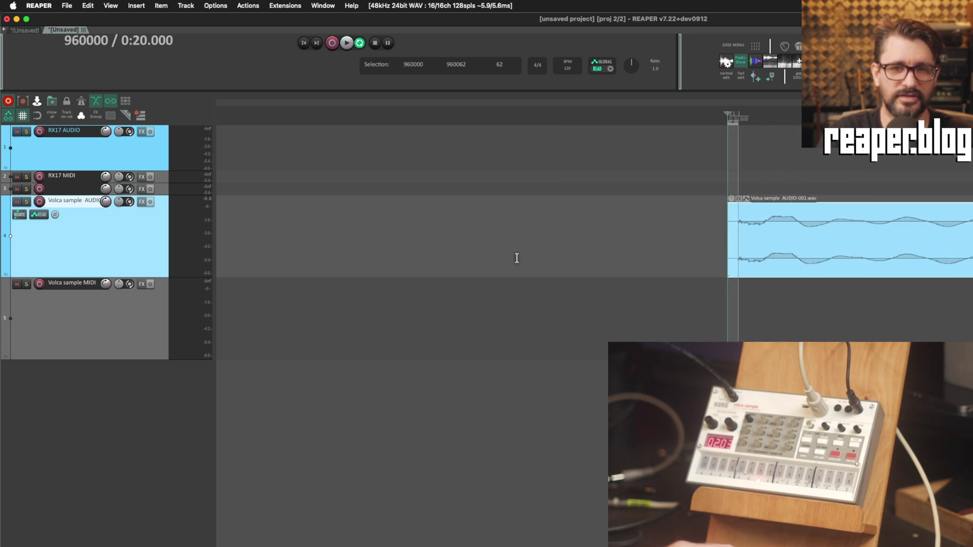
scroll(517, 254, "down", 10)
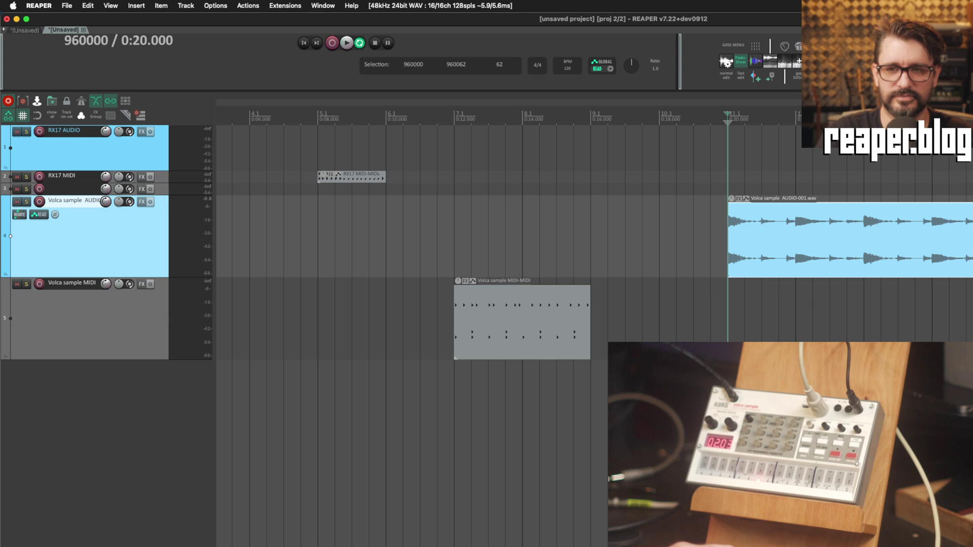
left_click(652, 252)
scroll(652, 253, "down", 5)
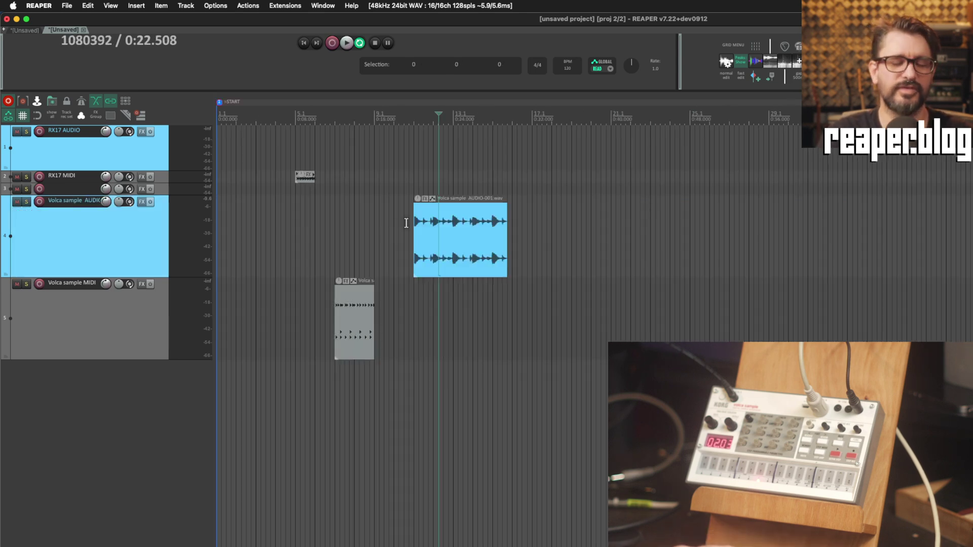
Select the Volca sample AUDIO-001.wav item and zoom in to compare it with the bars 7–9 MIDI item.
left_click(445, 227)
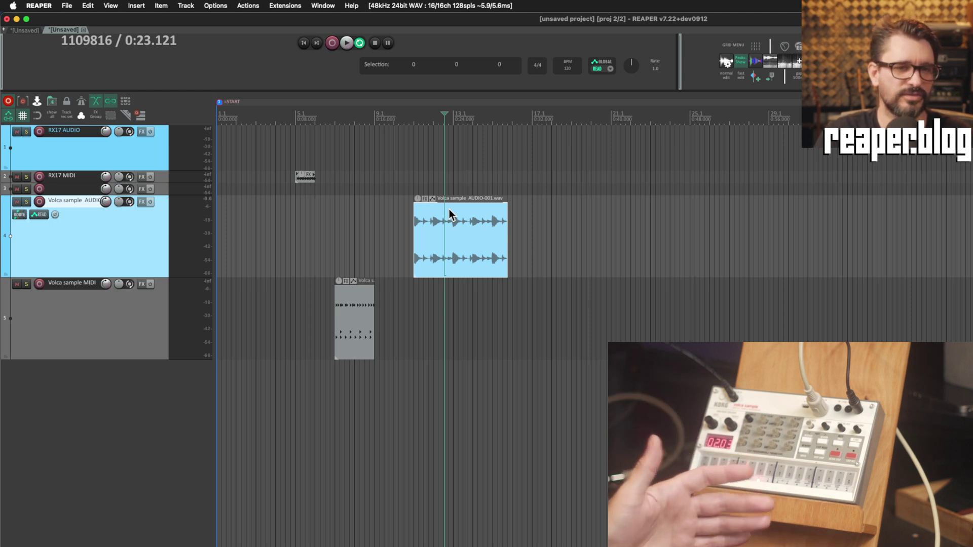
left_click(476, 241)
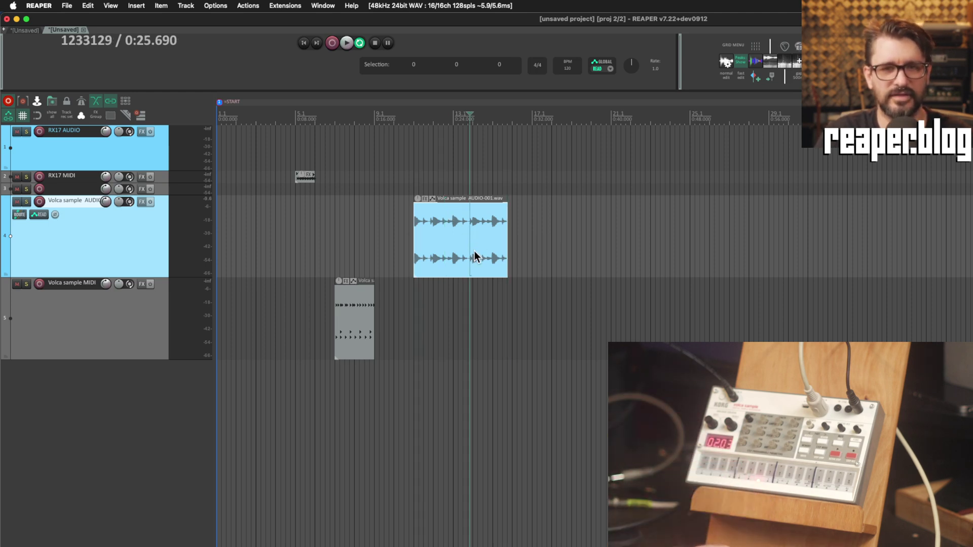
scroll(470, 251, "down", 4)
scroll(470, 251, "up", 8)
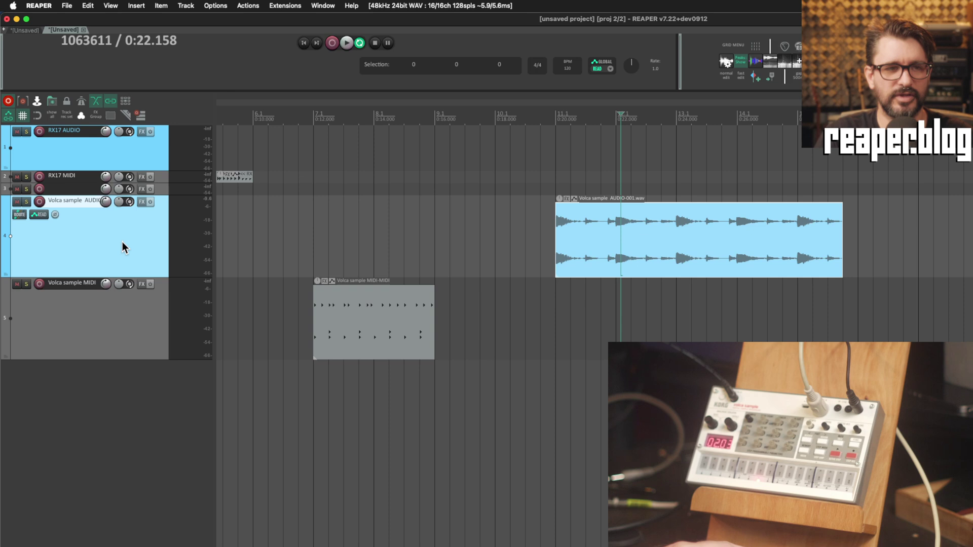
Uncheck Media playback offset, measured in samples, in the Volca sample AUDIO track's routing.
left_click(19, 215)
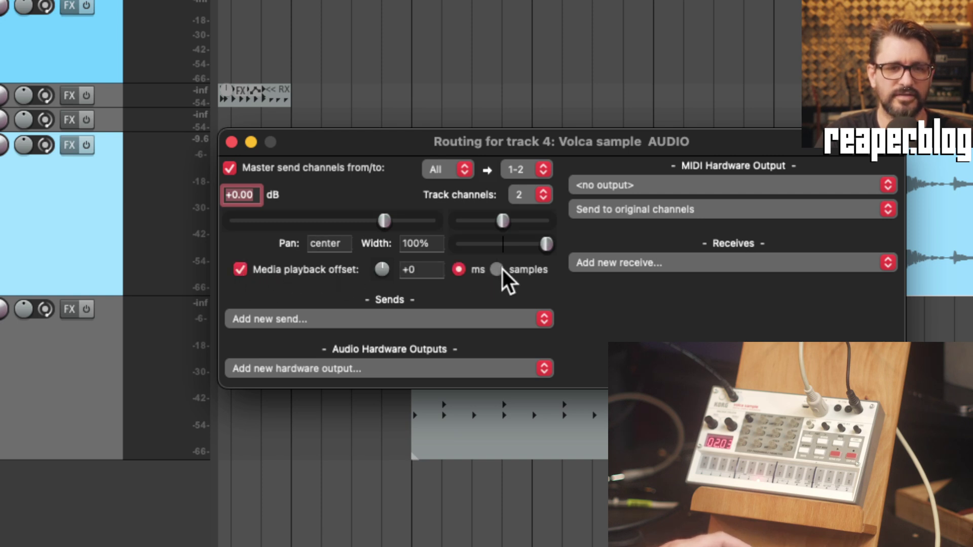
left_click(426, 269)
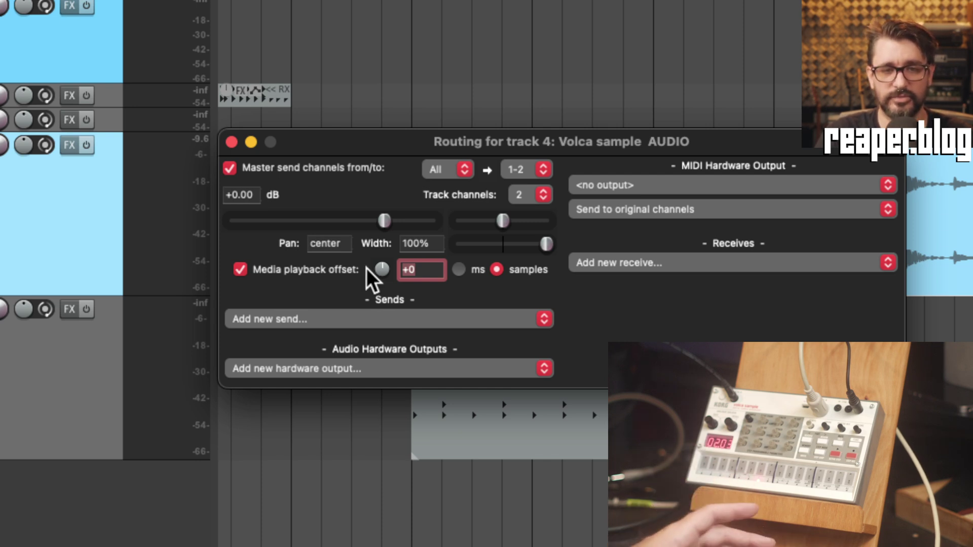
left_click(278, 268)
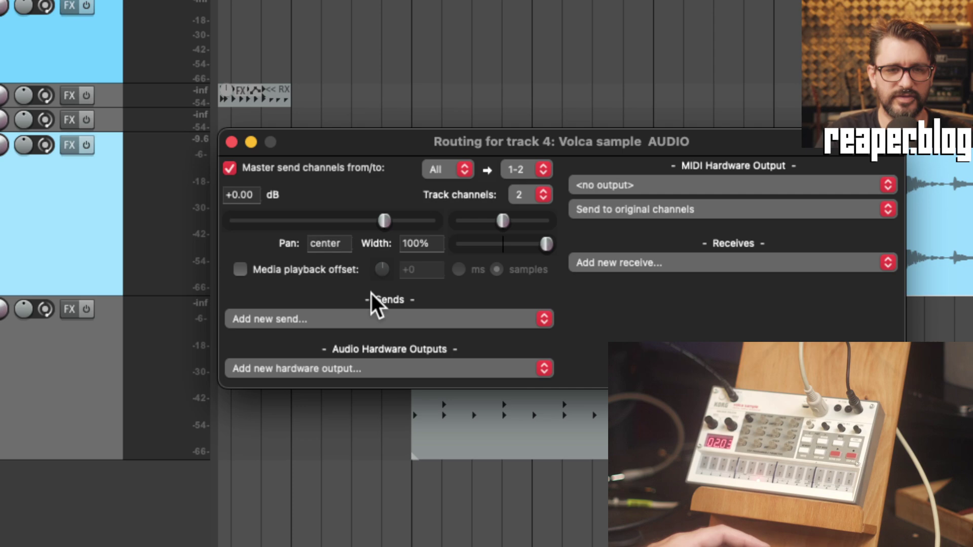
left_click(231, 142)
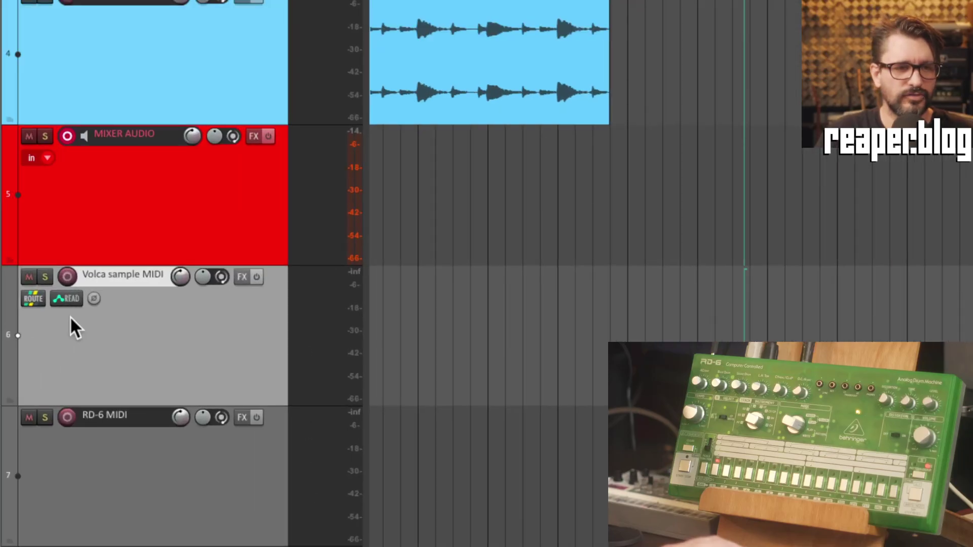
Check the Volca sample MIDI hardware output, then send RD-6 MIDI's hardware output on channel 1.
left_click(33, 298)
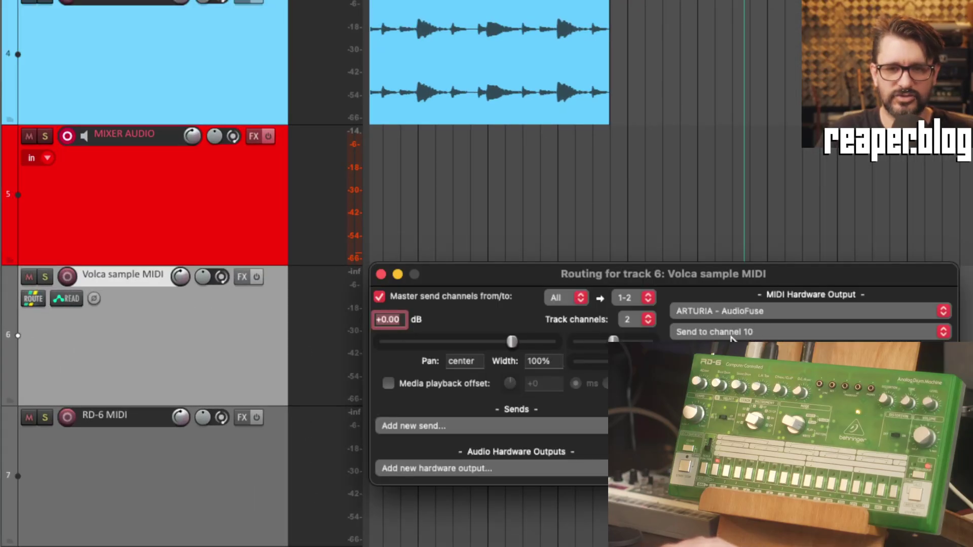
left_click(381, 274)
left_click(98, 460)
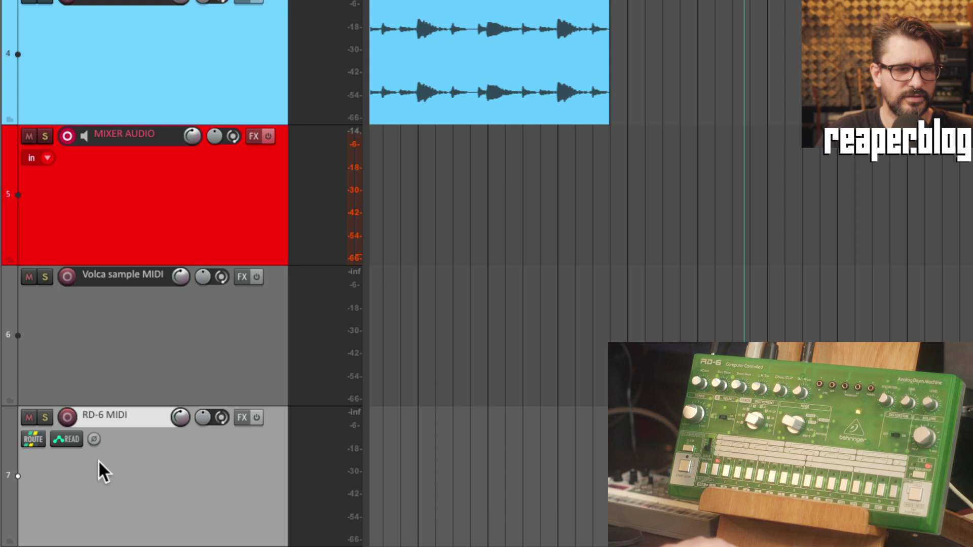
left_click(32, 441)
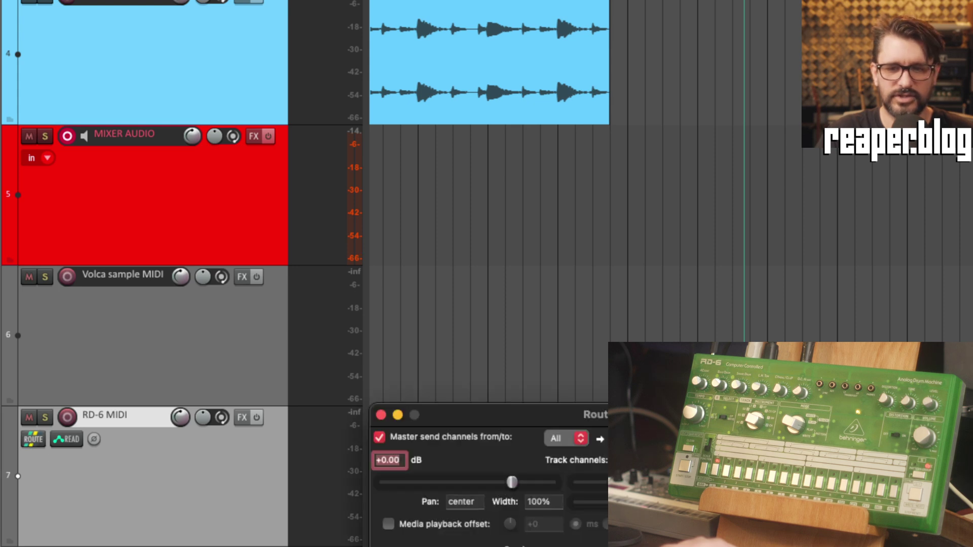
left_click(709, 507)
left_click(774, 314)
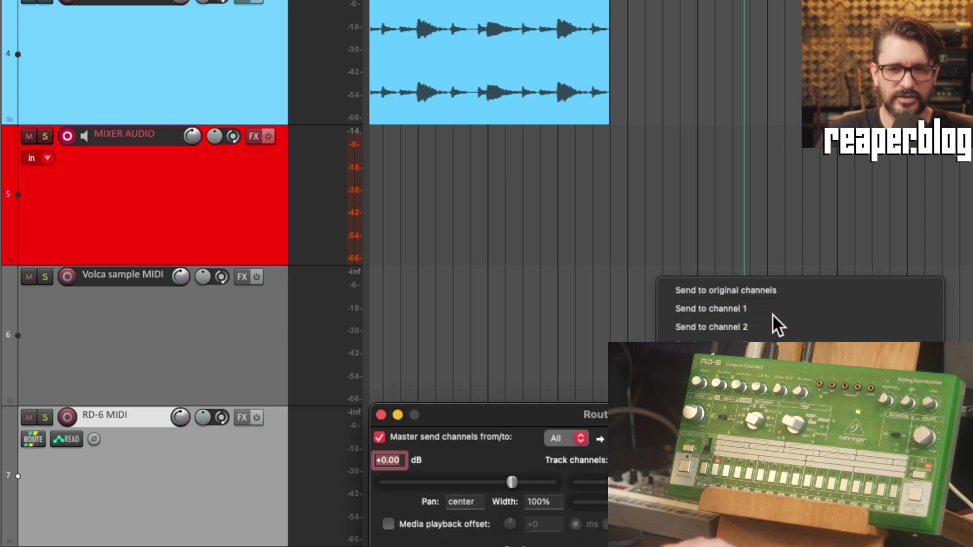
left_click(380, 415)
left_click(626, 337)
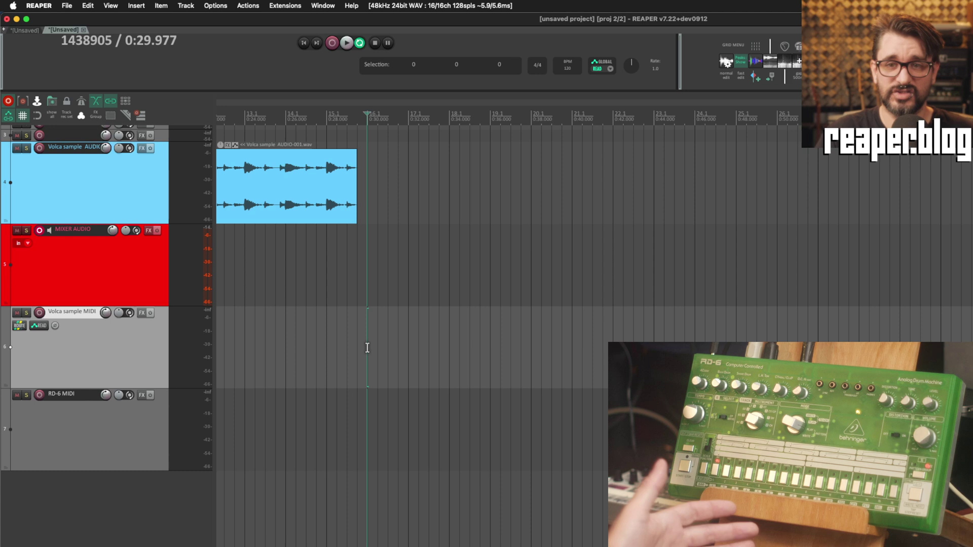
Audition the drum machines and place the edit cursor at bar 17.
key("space")
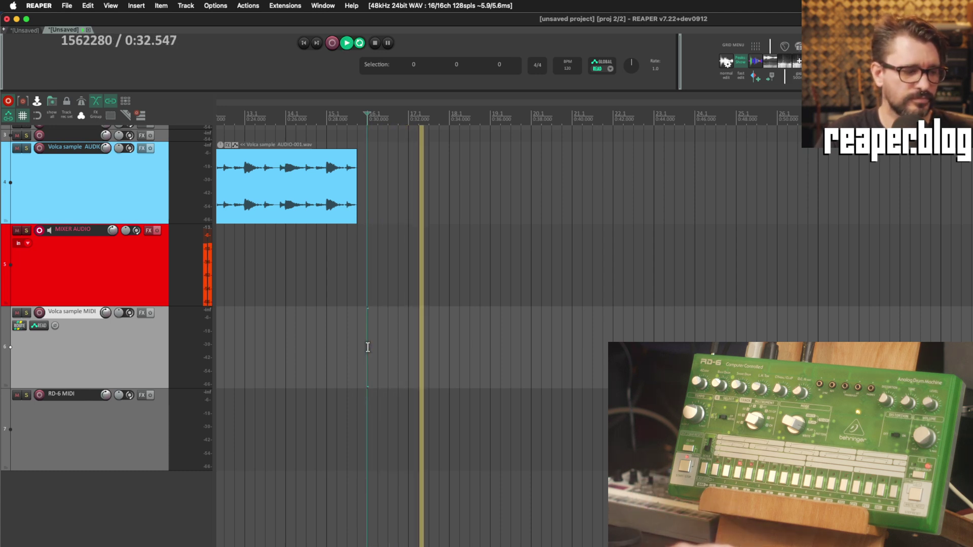
key("space")
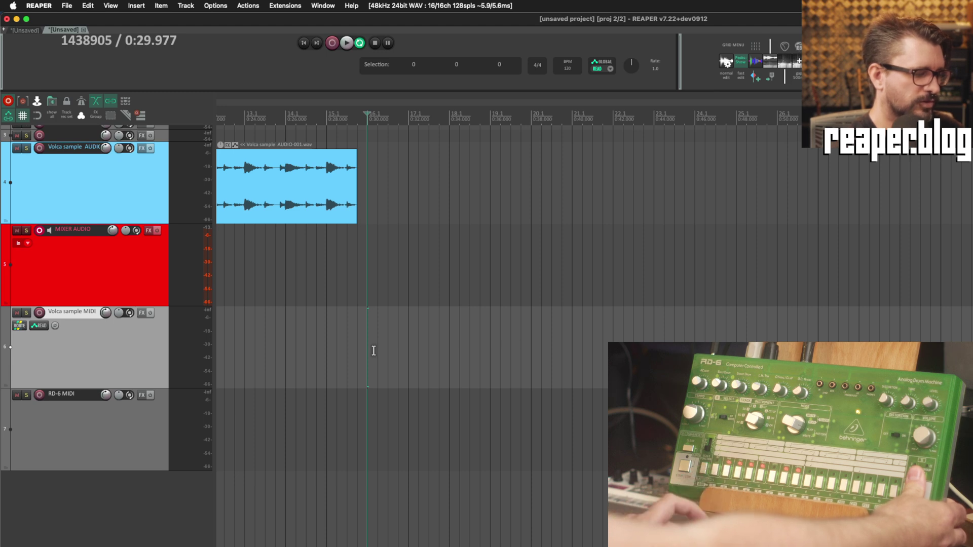
left_click(411, 342)
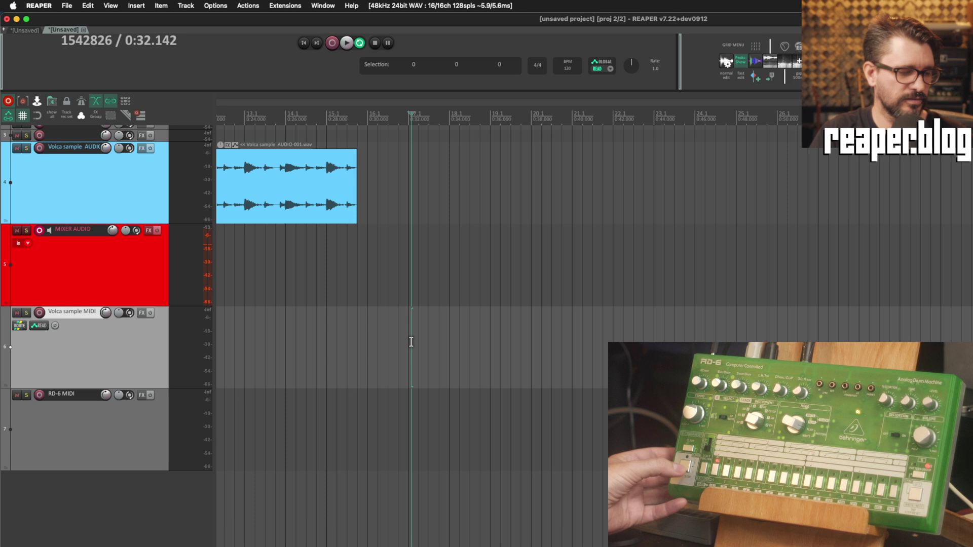
left_click(397, 342)
left_click(410, 342)
key("space")
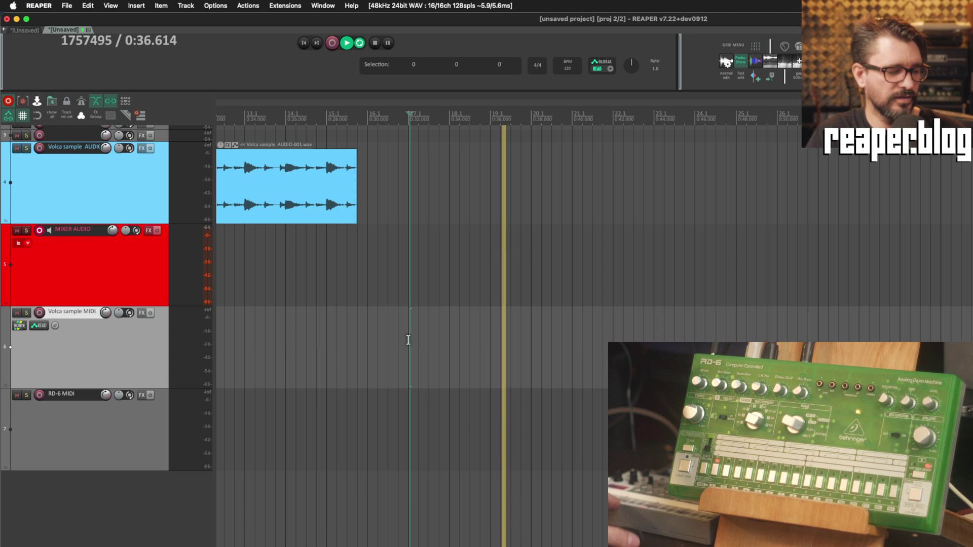
key("space")
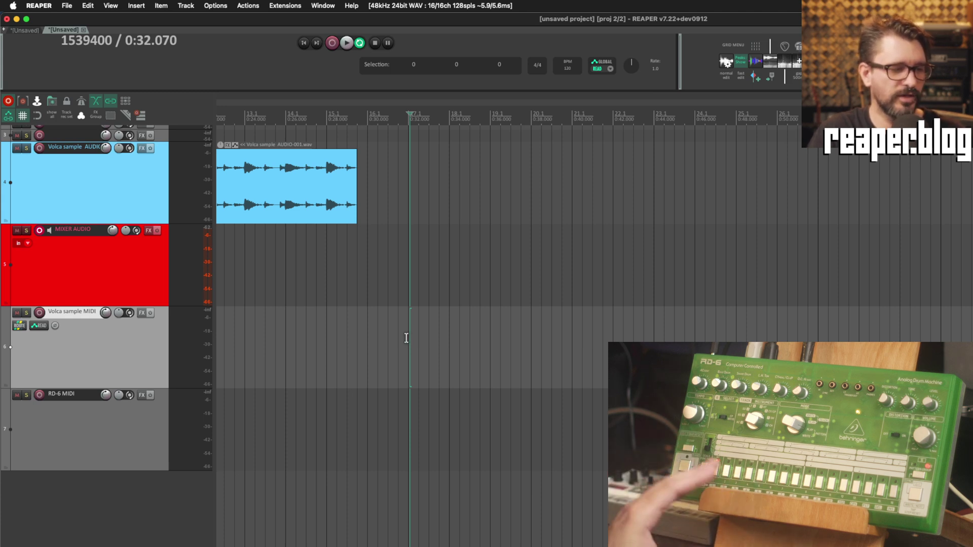
Draw a new empty MIDI item on the RD-6 MIDI track spanning bars 17–19.
left_click(413, 339)
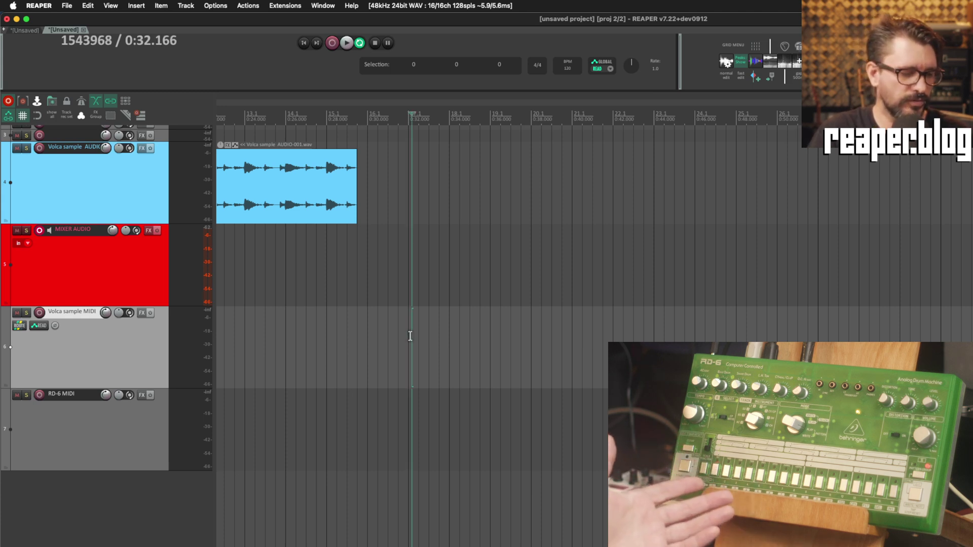
left_click(410, 335)
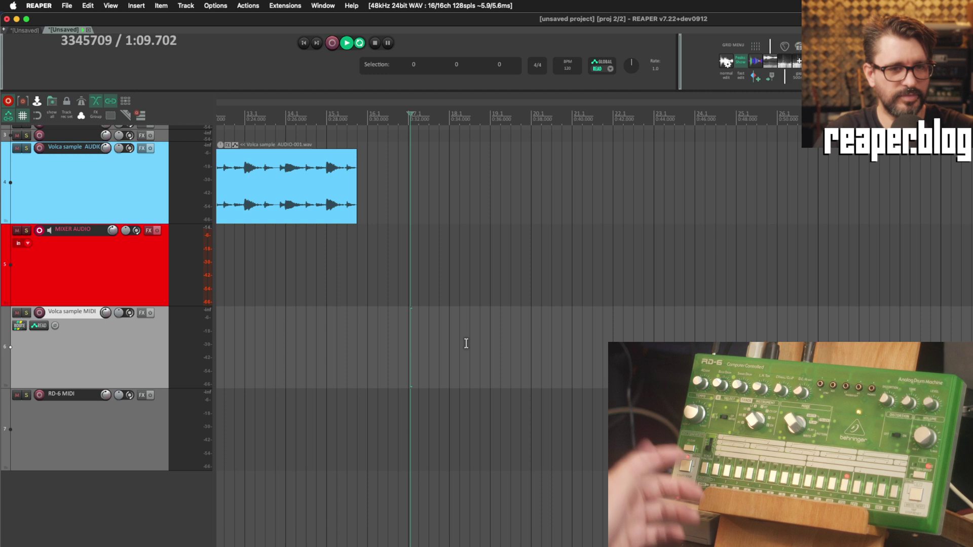
key("space")
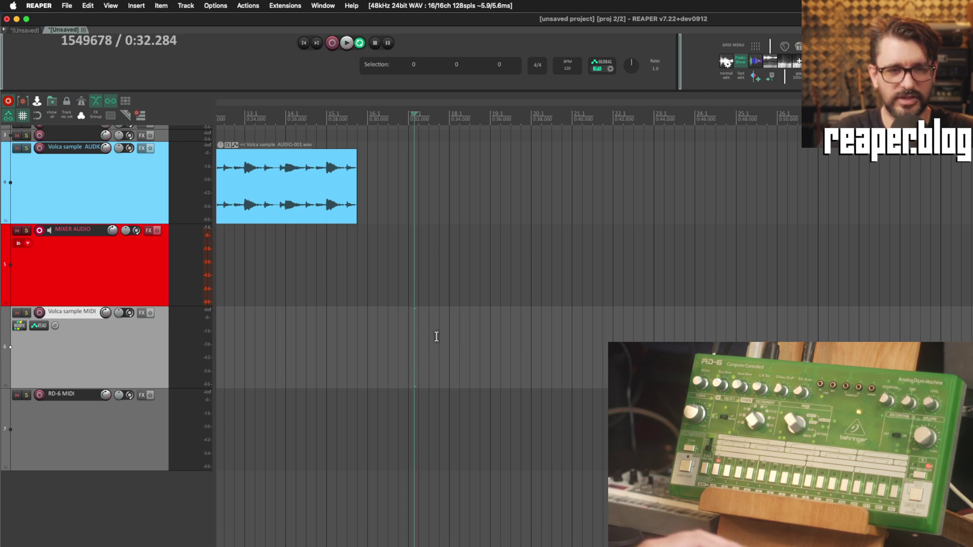
left_click_drag(409, 332, 446, 336)
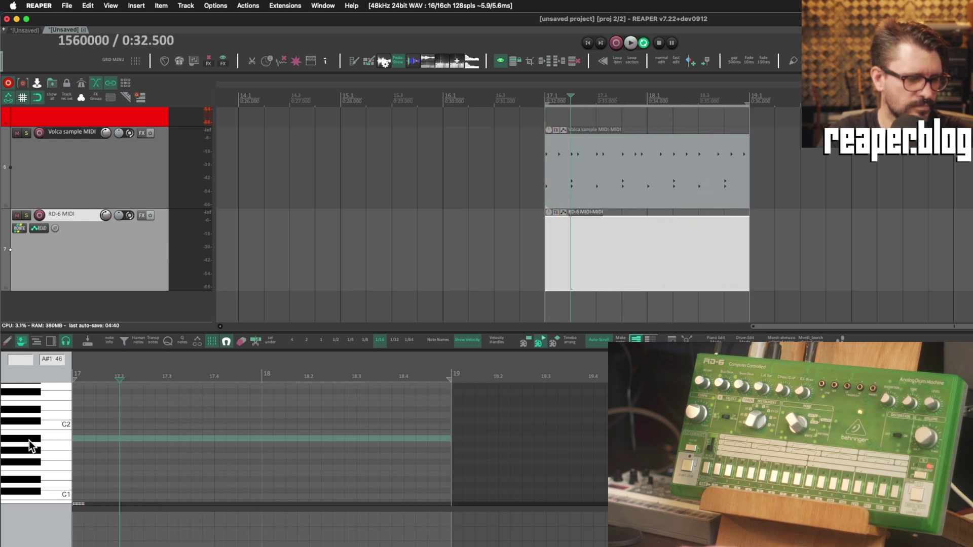
Scroll the piano roll left and stop playback before drawing notes.
scroll(167, 501, "left", 5)
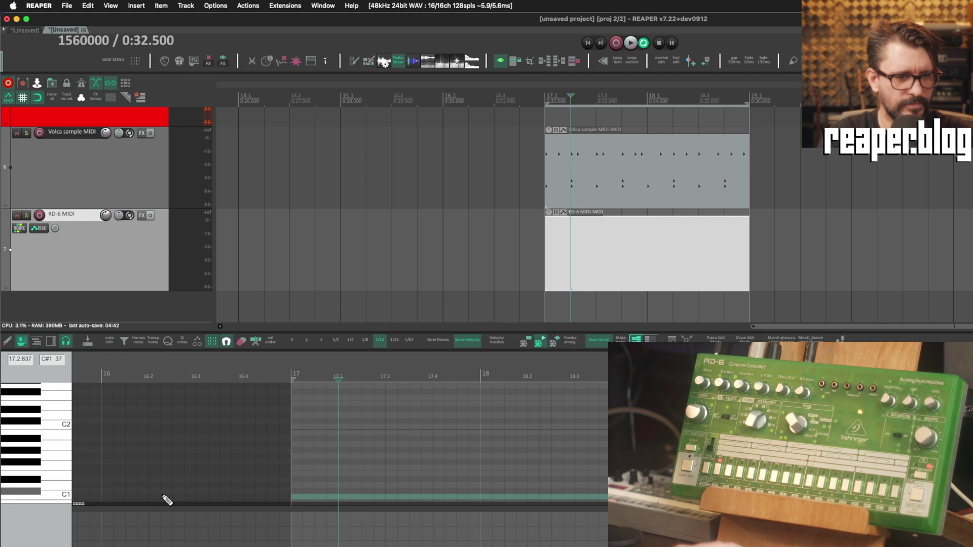
key("space")
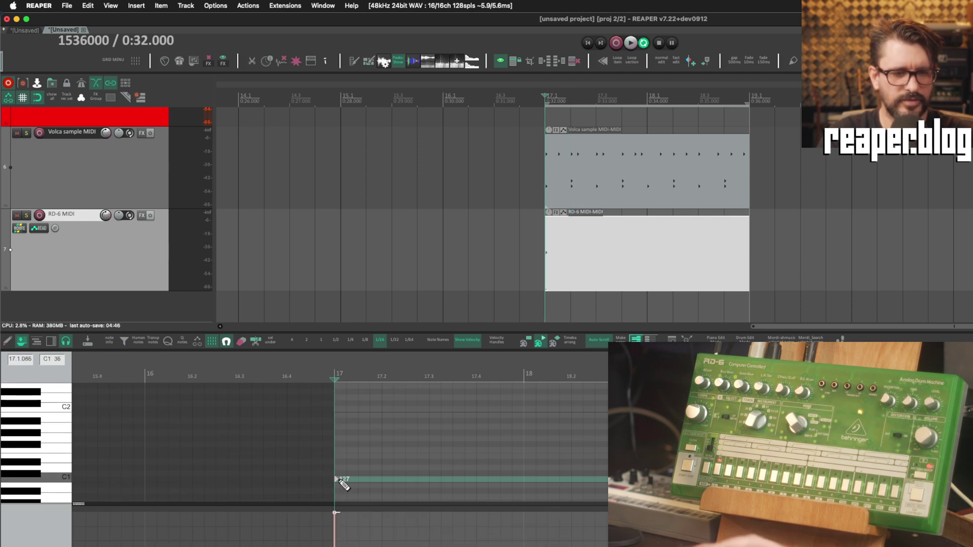